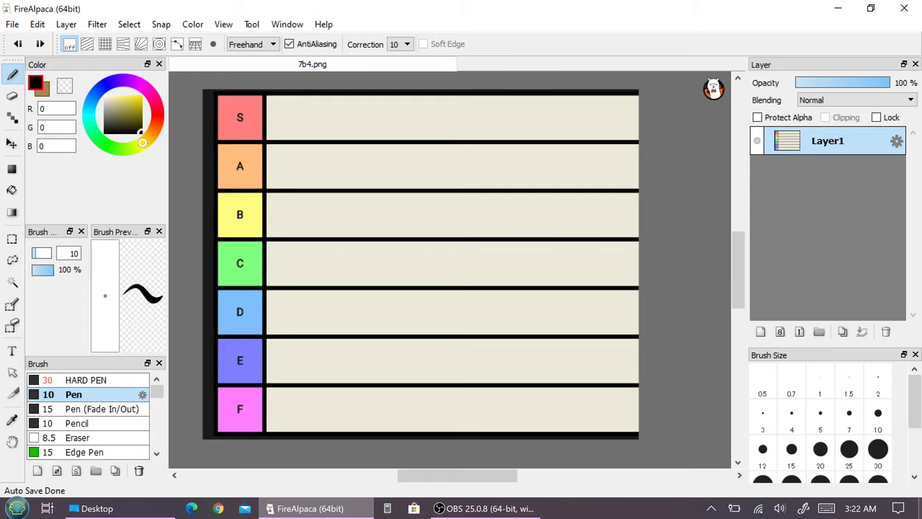
pyautogui.scroll(4, 449, 270)
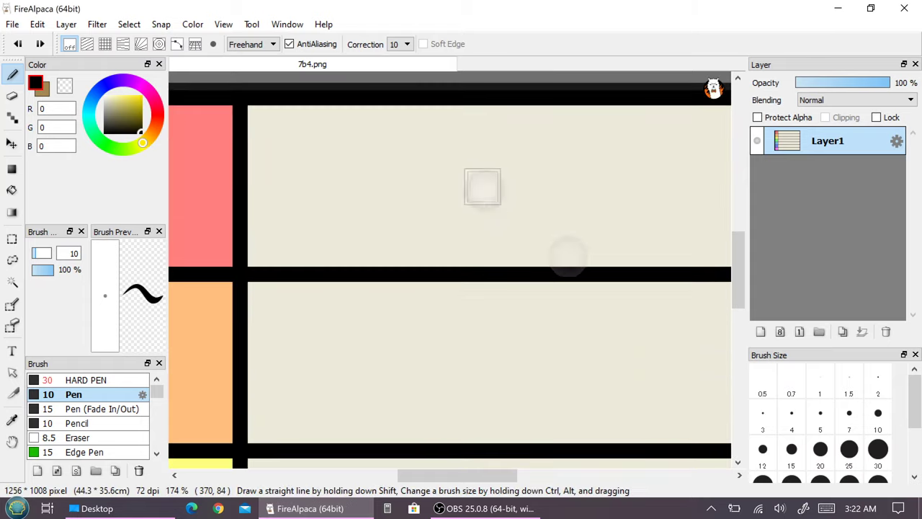
pyautogui.moveTo(279, 135)
pyautogui.mouseDown()
pyautogui.moveTo(263, 174)
pyautogui.moveTo(261, 220)
pyautogui.moveTo(292, 243)
pyautogui.moveTo(307, 209)
pyautogui.moveTo(303, 158)
pyautogui.moveTo(275, 133)
pyautogui.mouseUp()
pyautogui.moveTo(282, 175)
pyautogui.mouseDown()
pyautogui.moveTo(274, 192)
pyautogui.moveTo(286, 210)
pyautogui.moveTo(282, 179)
pyautogui.mouseUp()
pyautogui.moveTo(276, 134)
pyautogui.mouseDown()
pyautogui.moveTo(315, 131)
pyautogui.moveTo(364, 151)
pyautogui.mouseUp()
pyautogui.moveTo(294, 243); pyautogui.dragTo(373, 221)
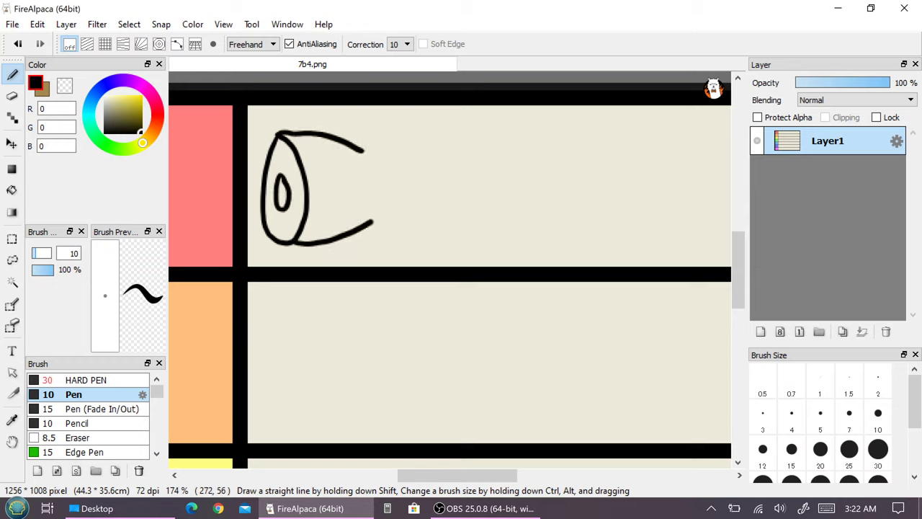
pyautogui.moveTo(362, 151)
pyautogui.mouseDown()
pyautogui.moveTo(378, 167)
pyautogui.moveTo(380, 216)
pyautogui.mouseUp()
pyautogui.moveTo(374, 171); pyautogui.dragTo(407, 171)
pyautogui.moveTo(378, 203)
pyautogui.mouseDown()
pyautogui.moveTo(403, 200)
pyautogui.moveTo(417, 154)
pyautogui.moveTo(435, 199)
pyautogui.moveTo(401, 202)
pyautogui.mouseUp()
pyautogui.moveTo(308, 149)
pyautogui.mouseDown()
pyautogui.moveTo(322, 229)
pyautogui.moveTo(333, 232)
pyautogui.mouseUp()
pyautogui.moveTo(330, 150)
pyautogui.mouseDown()
pyautogui.moveTo(344, 223)
pyautogui.moveTo(358, 213)
pyautogui.moveTo(315, 181)
pyautogui.moveTo(322, 205)
pyautogui.moveTo(339, 211)
pyautogui.mouseUp()
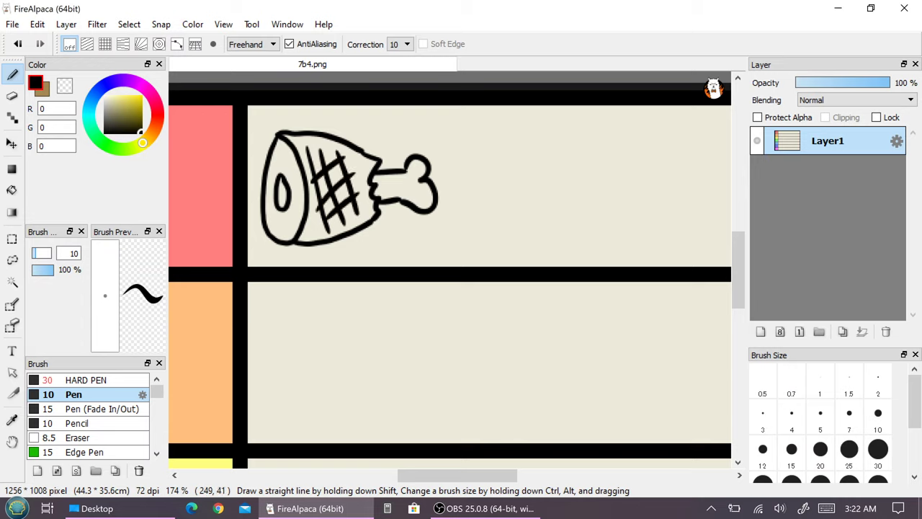
pyautogui.moveTo(315, 131)
pyautogui.mouseDown()
pyautogui.moveTo(341, 147)
pyautogui.moveTo(339, 139)
pyautogui.moveTo(307, 134)
pyautogui.mouseUp()
pyautogui.press('e')
pyautogui.click(19, 43)
pyautogui.click(18, 44)
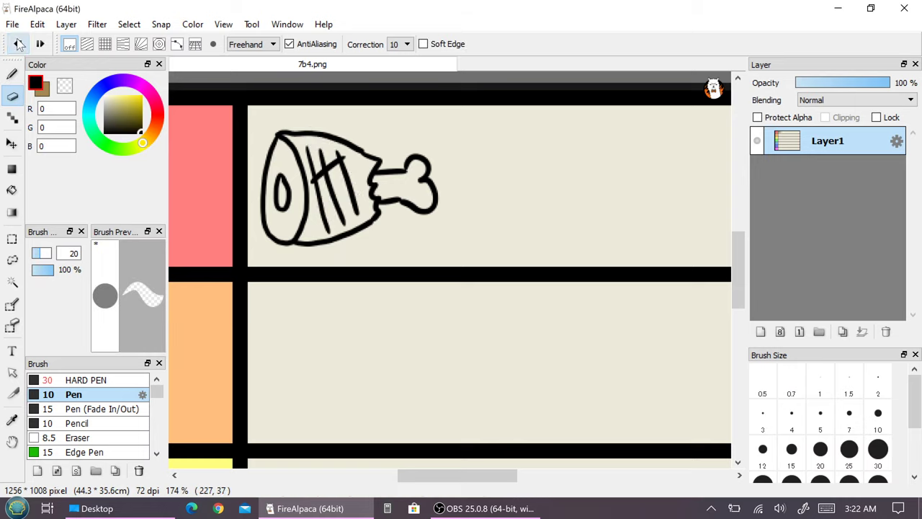
pyautogui.click(19, 44)
pyautogui.click(19, 44)
pyautogui.click(19, 44)
pyautogui.click(19, 44)
pyautogui.click(19, 44)
pyautogui.click(18, 44)
pyautogui.click(18, 44)
pyautogui.click(19, 44)
pyautogui.click(19, 44)
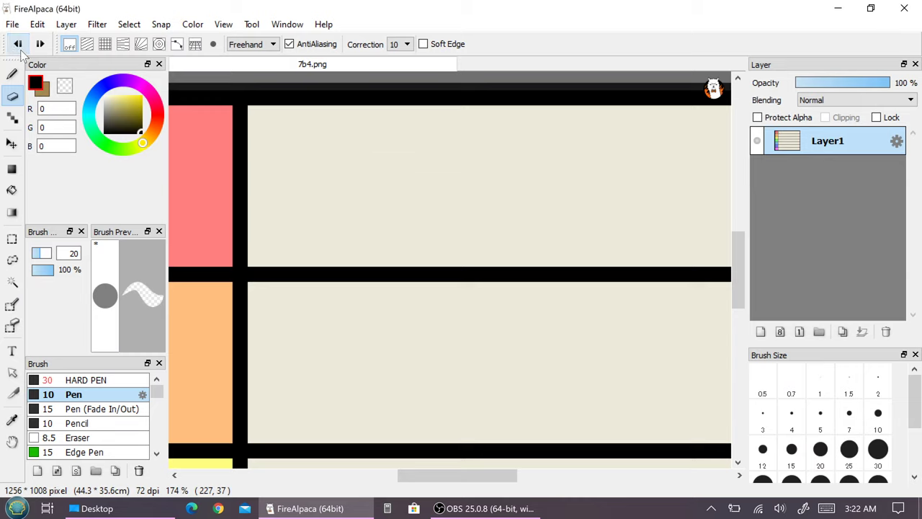
# Add a new layer and draw the black outline of a ham leg with a protruding bone at the start of the S row
pyautogui.hotkey('ctrl', 'shift', 'n')
pyautogui.click(12, 75)
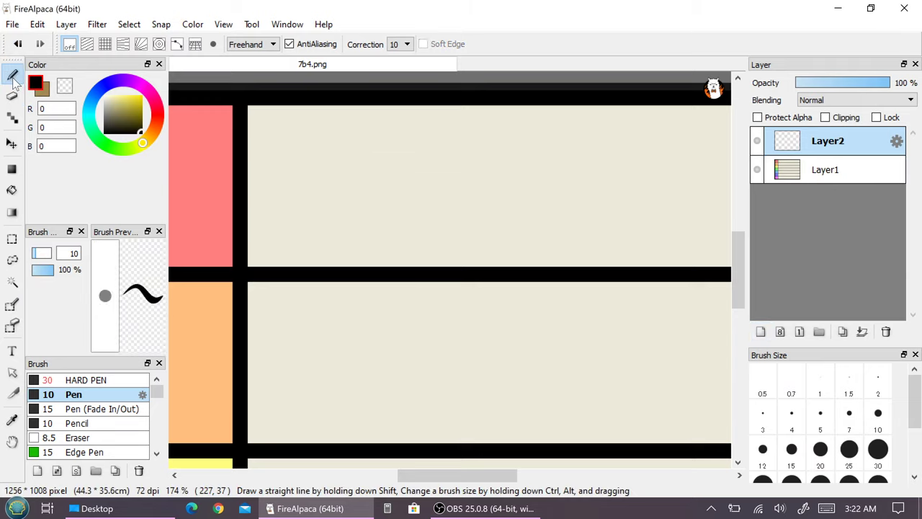
pyautogui.moveTo(293, 136)
pyautogui.mouseDown()
pyautogui.moveTo(276, 171)
pyautogui.moveTo(279, 240)
pyautogui.moveTo(296, 241)
pyautogui.moveTo(308, 221)
pyautogui.moveTo(313, 194)
pyautogui.moveTo(296, 140)
pyautogui.moveTo(376, 162)
pyautogui.mouseUp()
pyautogui.moveTo(295, 243)
pyautogui.mouseDown()
pyautogui.moveTo(345, 248)
pyautogui.moveTo(394, 226)
pyautogui.mouseUp()
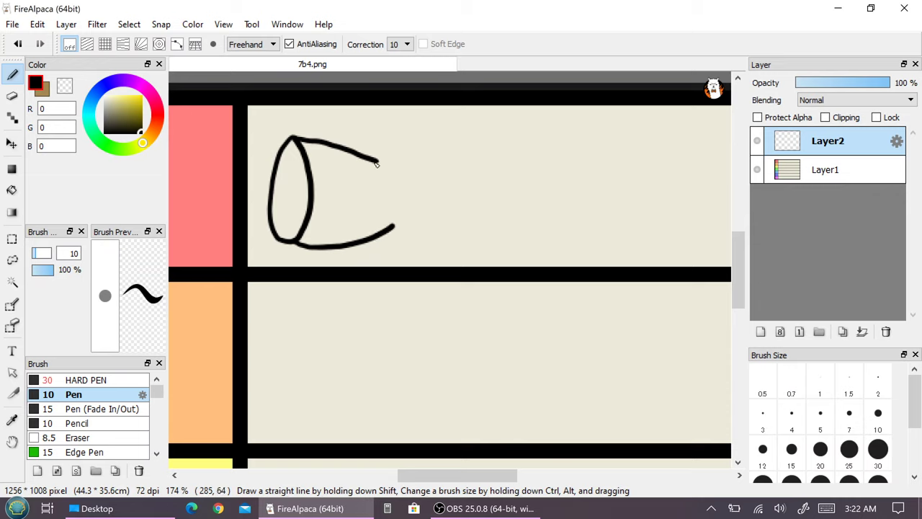
pyautogui.moveTo(376, 163)
pyautogui.mouseDown()
pyautogui.moveTo(401, 185)
pyautogui.moveTo(394, 226)
pyautogui.mouseUp()
pyautogui.moveTo(399, 186)
pyautogui.mouseDown()
pyautogui.moveTo(424, 185)
pyautogui.moveTo(421, 214)
pyautogui.moveTo(448, 186)
pyautogui.moveTo(446, 216)
pyautogui.moveTo(422, 214)
pyautogui.mouseUp()
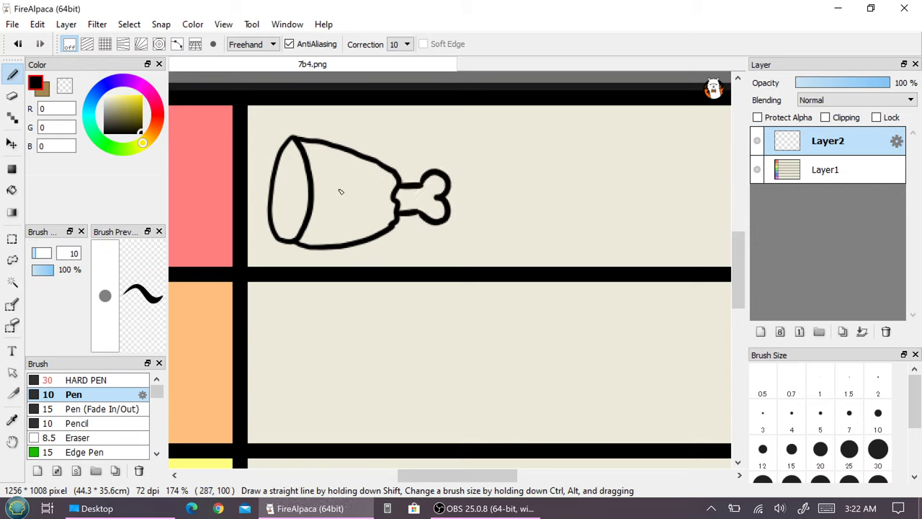
# Crosshatch the ham's side with pen strokes and draw a small oval on its cut face
pyautogui.moveTo(322, 164)
pyautogui.mouseDown()
pyautogui.moveTo(346, 228)
pyautogui.moveTo(352, 196)
pyautogui.moveTo(380, 220)
pyautogui.mouseUp()
pyautogui.moveTo(360, 166); pyautogui.dragTo(380, 209)
pyautogui.moveTo(320, 192)
pyautogui.mouseDown()
pyautogui.moveTo(339, 182)
pyautogui.moveTo(324, 190)
pyautogui.mouseUp()
pyautogui.moveTo(389, 180); pyautogui.dragTo(333, 206)
pyautogui.moveTo(388, 196); pyautogui.dragTo(338, 221)
pyautogui.moveTo(284, 185)
pyautogui.mouseDown()
pyautogui.moveTo(298, 205)
pyautogui.moveTo(291, 189)
pyautogui.moveTo(291, 226)
pyautogui.moveTo(290, 201)
pyautogui.mouseUp()
pyautogui.hotkey('ctrl', 'z')
pyautogui.click(284, 201)
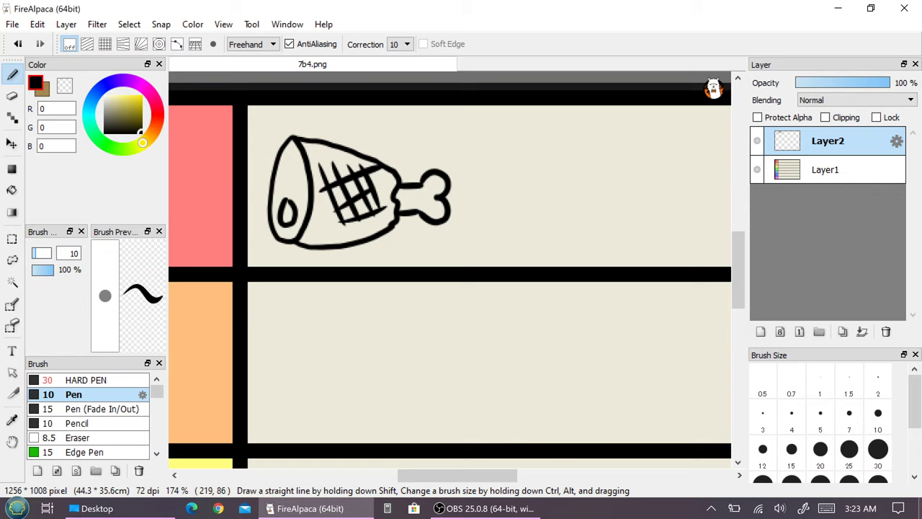
# Erase part of the ham's upper edge and draw an oval bump with a smaller oval inside it there
pyautogui.press('e')
pyautogui.moveTo(327, 142)
pyautogui.mouseDown()
pyautogui.moveTo(366, 155)
pyautogui.moveTo(338, 155)
pyautogui.moveTo(365, 154)
pyautogui.moveTo(328, 138)
pyautogui.moveTo(351, 150)
pyautogui.moveTo(344, 146)
pyautogui.mouseUp()
pyautogui.press('p')
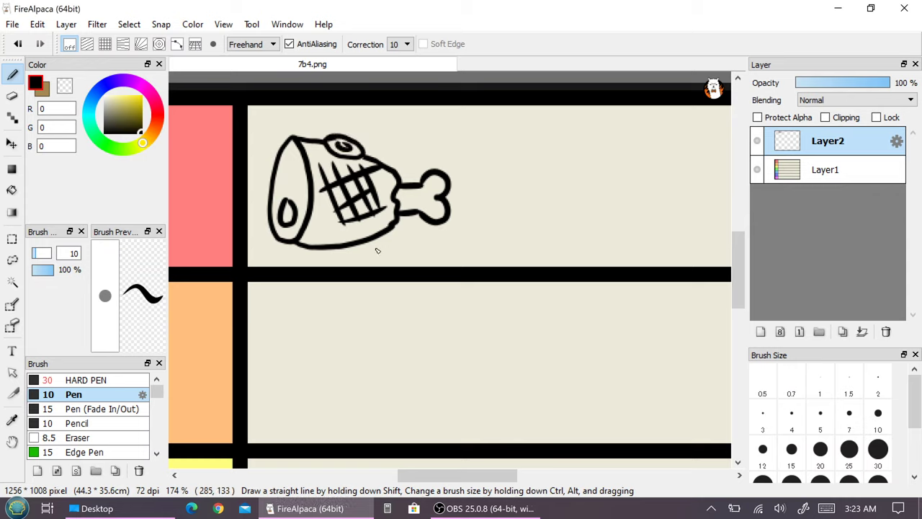
# Hand-letter the label "FOOD" below the ham's bone in the S row
pyautogui.moveTo(377, 245)
pyautogui.mouseDown()
pyautogui.moveTo(379, 265)
pyautogui.moveTo(394, 240)
pyautogui.mouseUp()
pyautogui.moveTo(381, 255)
pyautogui.mouseDown()
pyautogui.moveTo(405, 242)
pyautogui.moveTo(456, 258)
pyautogui.mouseUp()
pyautogui.scroll(-5, 489, 261)
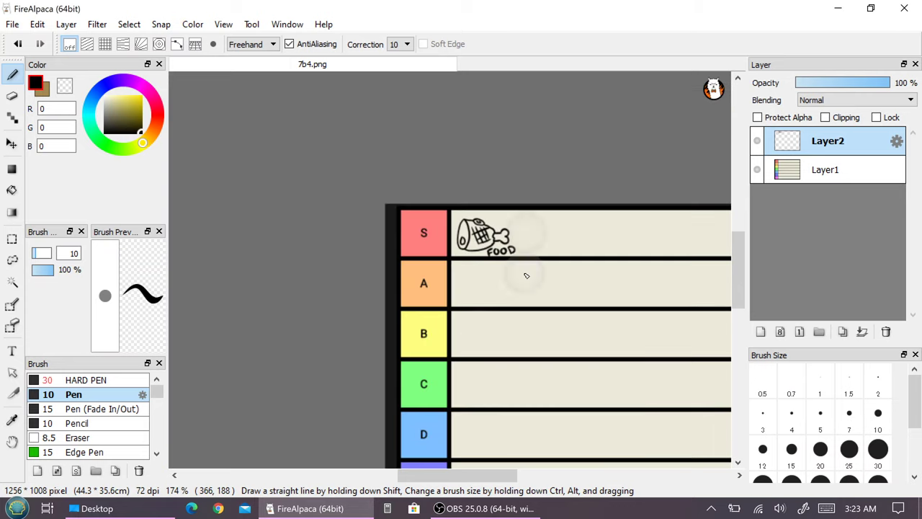
pyautogui.scroll(3, 516, 297)
pyautogui.scroll(4, 382, 180)
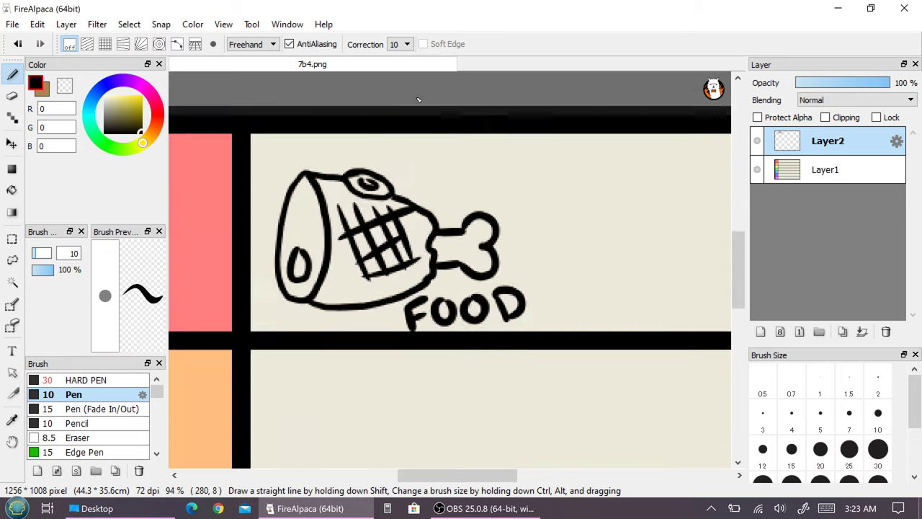
pyautogui.scroll(-5, 360, 178)
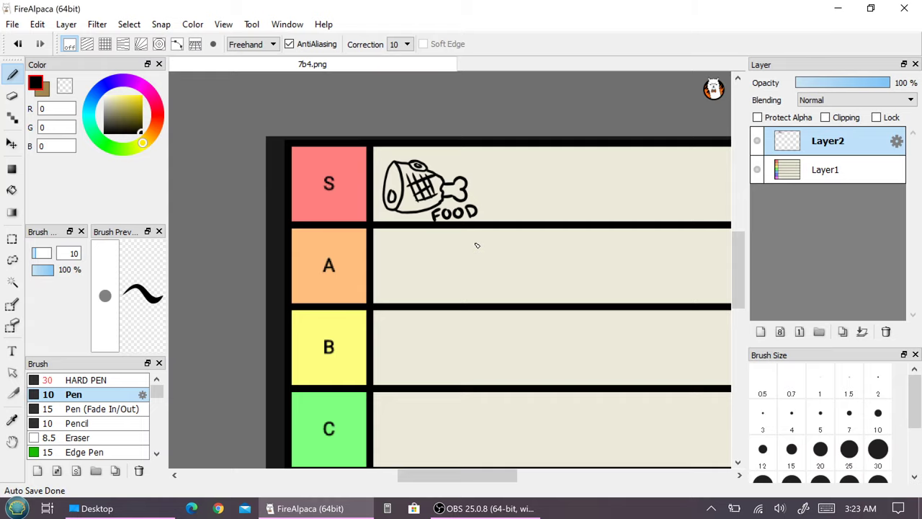
# Draw a pear-shaped waterskin with a capped neck and two stitched seams beside the ham in the S row
pyautogui.scroll(5, 476, 246)
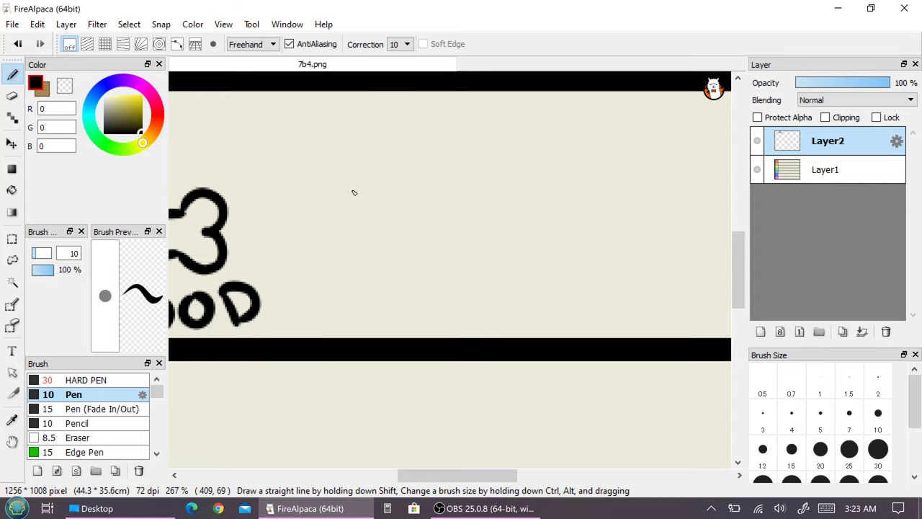
pyautogui.moveTo(324, 144)
pyautogui.mouseDown()
pyautogui.moveTo(323, 178)
pyautogui.moveTo(285, 242)
pyautogui.moveTo(287, 276)
pyautogui.moveTo(313, 306)
pyautogui.moveTo(376, 307)
pyautogui.moveTo(405, 283)
pyautogui.moveTo(417, 244)
pyautogui.moveTo(359, 140)
pyautogui.moveTo(331, 140)
pyautogui.moveTo(323, 114)
pyautogui.moveTo(358, 137)
pyautogui.mouseUp()
pyautogui.moveTo(368, 176)
pyautogui.mouseDown()
pyautogui.moveTo(362, 288)
pyautogui.moveTo(352, 302)
pyautogui.moveTo(389, 239)
pyautogui.moveTo(388, 213)
pyautogui.moveTo(370, 210)
pyautogui.mouseUp()
pyautogui.moveTo(296, 233); pyautogui.dragTo(314, 283)
pyautogui.moveTo(290, 247)
pyautogui.mouseDown()
pyautogui.moveTo(301, 242)
pyautogui.moveTo(307, 269)
pyautogui.mouseUp()
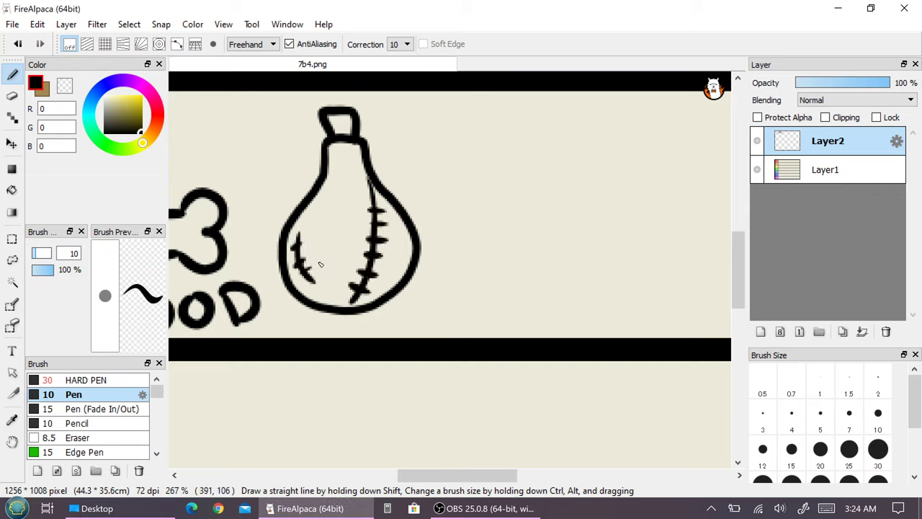
# Hand-letter the label "H2O" beside the base of the waterskin
pyautogui.moveTo(401, 303)
pyautogui.mouseDown()
pyautogui.moveTo(404, 325)
pyautogui.moveTo(418, 309)
pyautogui.moveTo(445, 320)
pyautogui.mouseUp()
pyautogui.click(428, 293)
pyautogui.moveTo(467, 289); pyautogui.dragTo(463, 291)
pyautogui.scroll(-3, 504, 309)
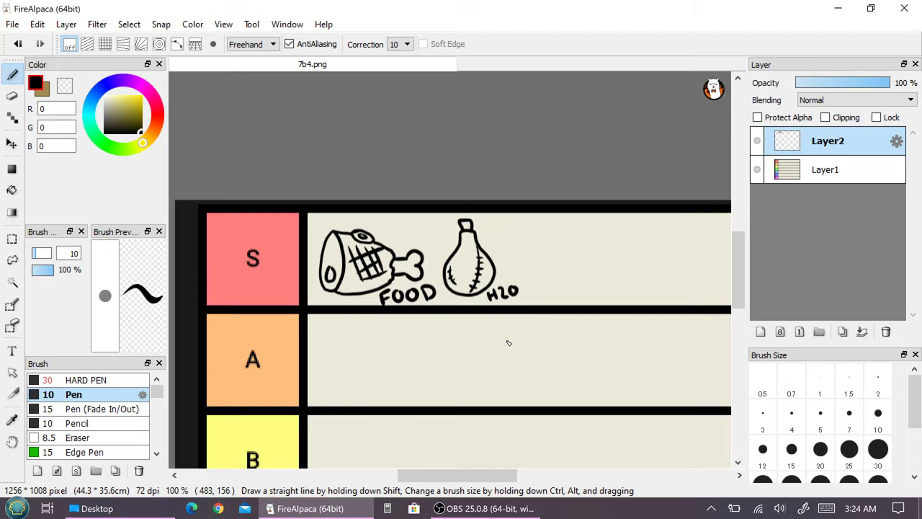
pyautogui.scroll(1, 518, 348)
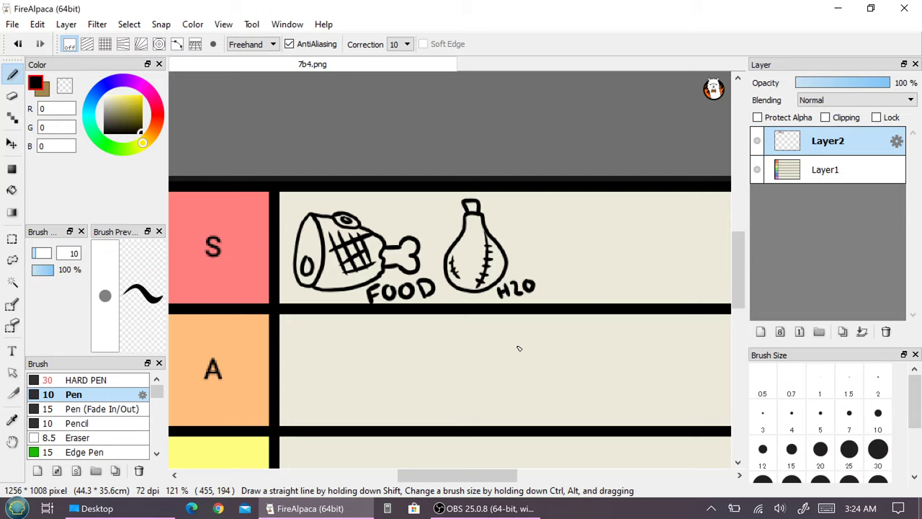
pyautogui.scroll(-3, 518, 348)
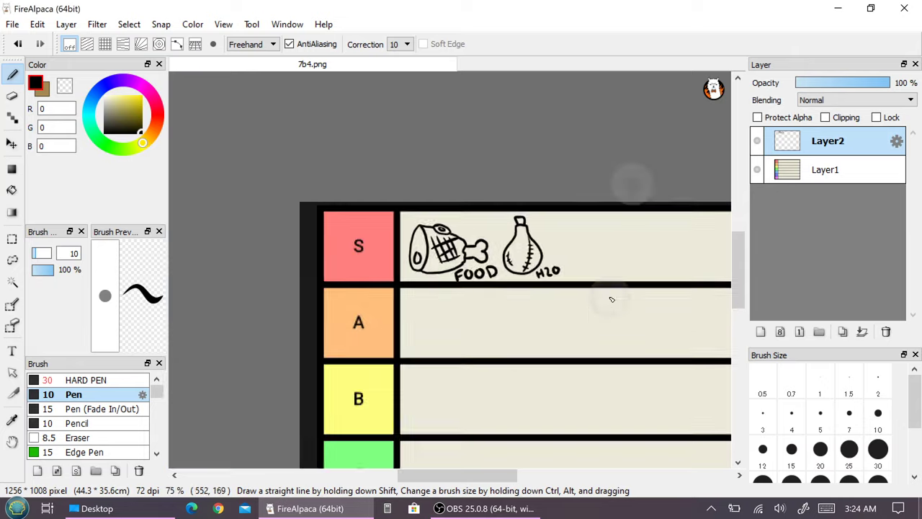
# Set the pen colour to blue (26, 0, 255) and draw a tall bottle at the far end of the S row
pyautogui.hscroll(5, 391, 323)
pyautogui.scroll(-3, 512, 151)
pyautogui.scroll(2, 573, 283)
pyautogui.scroll(4, 572, 284)
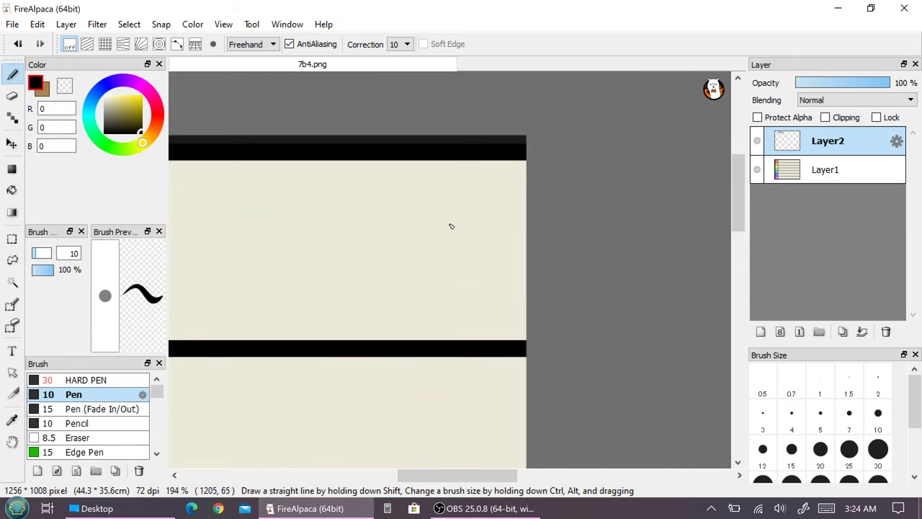
pyautogui.click(109, 83)
pyautogui.click(134, 103)
pyautogui.click(144, 100)
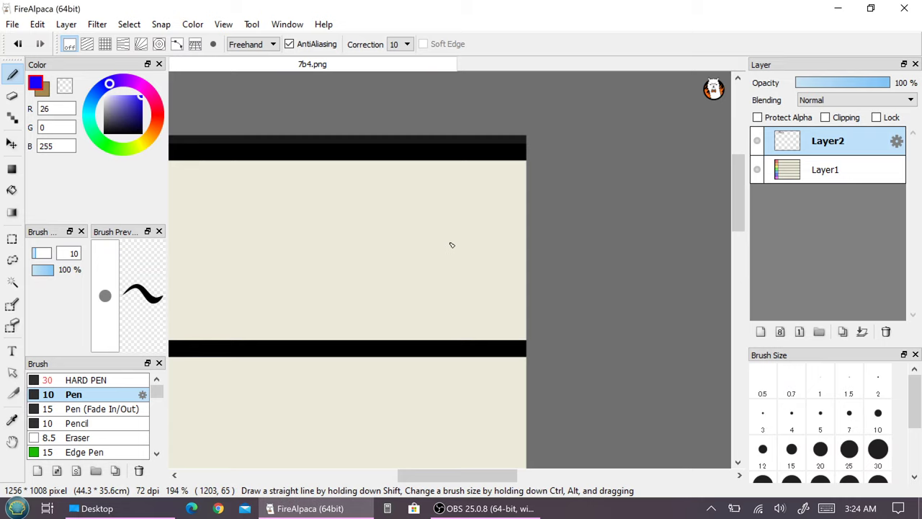
pyautogui.moveTo(437, 211)
pyautogui.mouseDown()
pyautogui.moveTo(439, 287)
pyautogui.moveTo(456, 307)
pyautogui.moveTo(474, 280)
pyautogui.moveTo(473, 242)
pyautogui.moveTo(444, 209)
pyautogui.moveTo(459, 187)
pyautogui.moveTo(461, 209)
pyautogui.mouseUp()
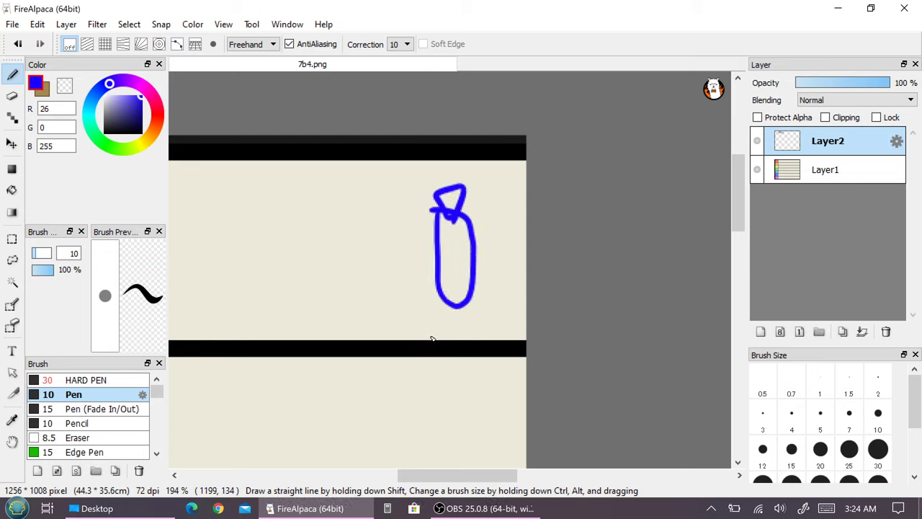
# Hand-letter the label "Endless Air" in blue beneath the bottle
pyautogui.moveTo(397, 319)
pyautogui.mouseDown()
pyautogui.moveTo(395, 333)
pyautogui.moveTo(398, 315)
pyautogui.mouseUp()
pyautogui.moveTo(402, 326)
pyautogui.mouseDown()
pyautogui.moveTo(427, 327)
pyautogui.moveTo(425, 319)
pyautogui.moveTo(440, 333)
pyautogui.moveTo(446, 322)
pyautogui.moveTo(472, 318)
pyautogui.moveTo(474, 328)
pyautogui.moveTo(491, 307)
pyautogui.moveTo(492, 321)
pyautogui.moveTo(520, 315)
pyautogui.mouseUp()
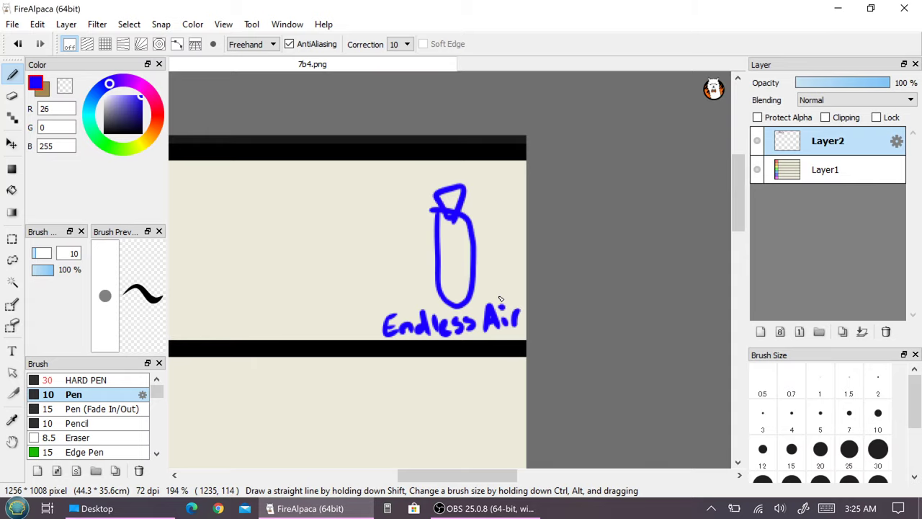
pyautogui.scroll(-3, 576, 288)
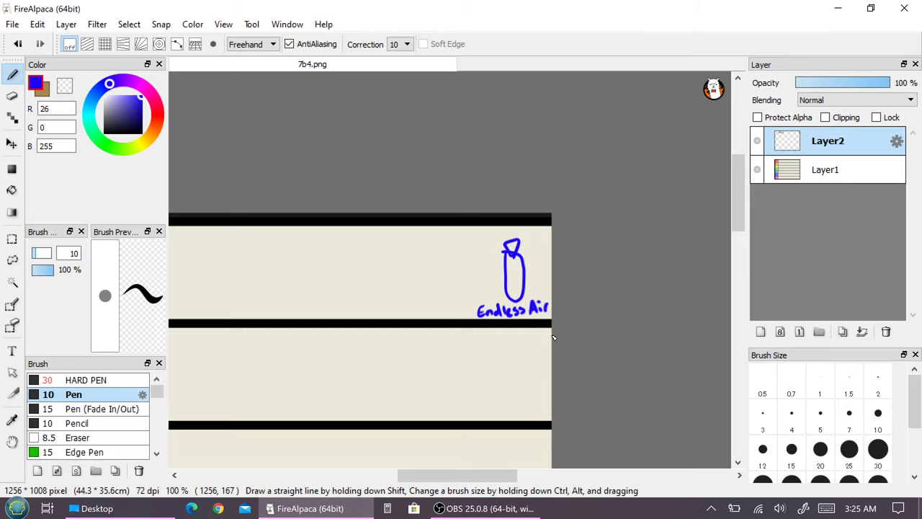
# Set the pen colour to red (255, 17, 0) and cross out the Endless Air bottle with an X on a new layer
pyautogui.click(156, 117)
pyautogui.click(758, 330)
pyautogui.moveTo(479, 252); pyautogui.dragTo(552, 306)
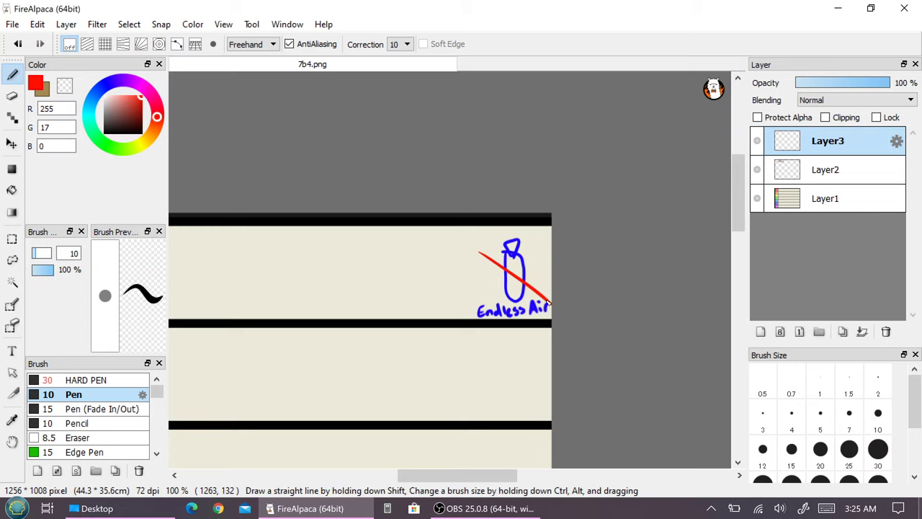
pyautogui.moveTo(473, 316); pyautogui.dragTo(551, 240)
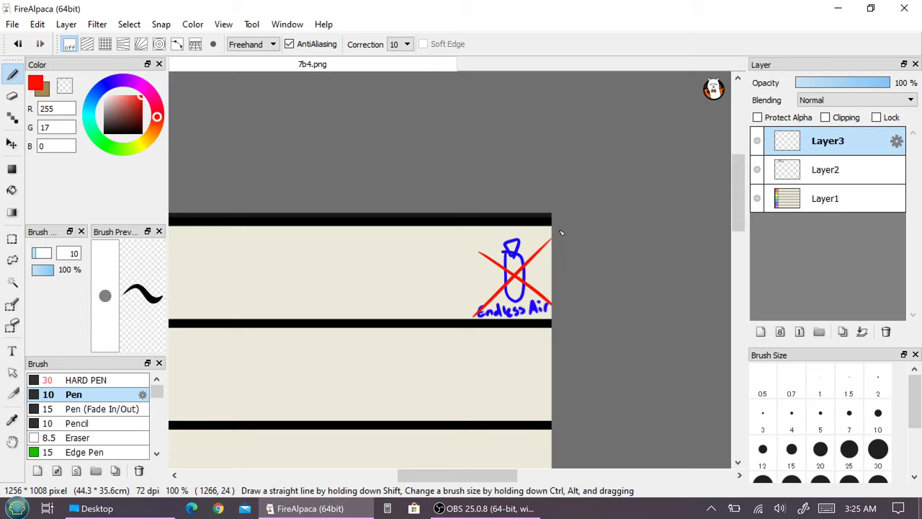
pyautogui.hotkey('ctrl', '-')
pyautogui.hotkey('ctrl', '-')
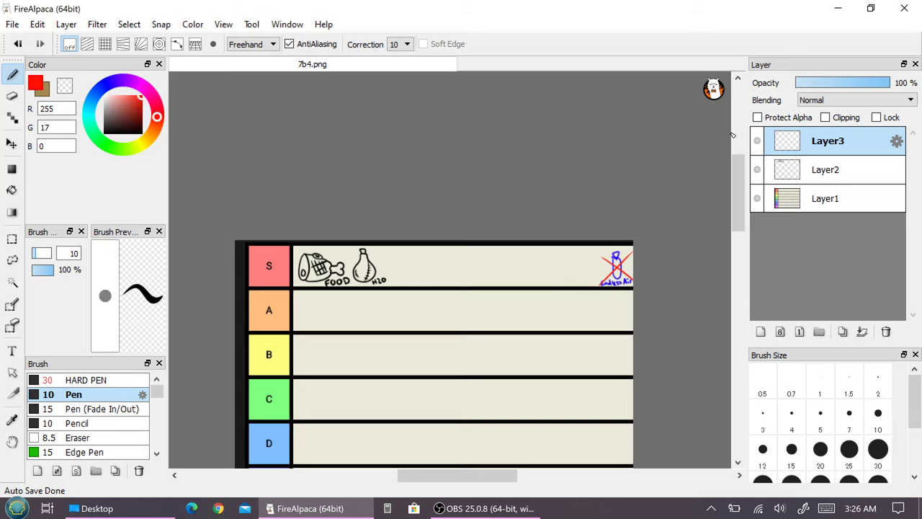
# Set the pen colour to black and make Layer2 the active layer
pyautogui.moveTo(136, 129); pyautogui.dragTo(142, 146)
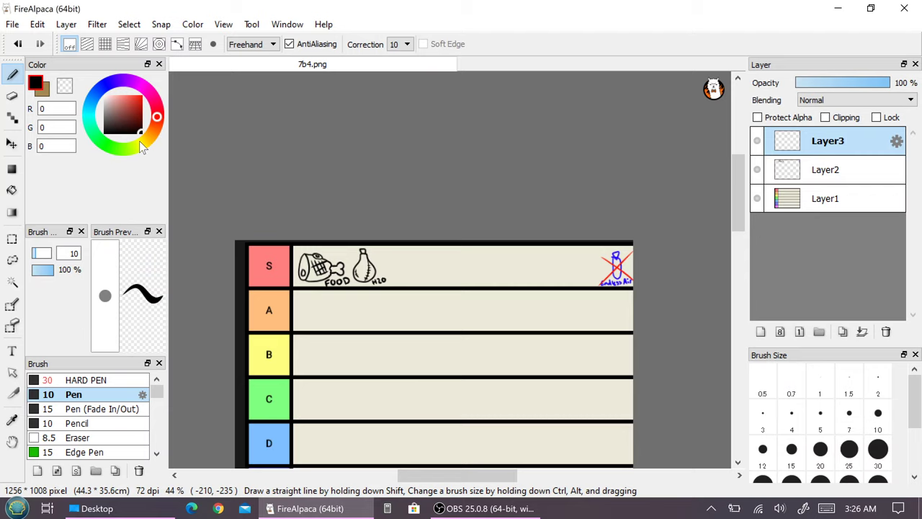
pyautogui.scroll(5, 360, 339)
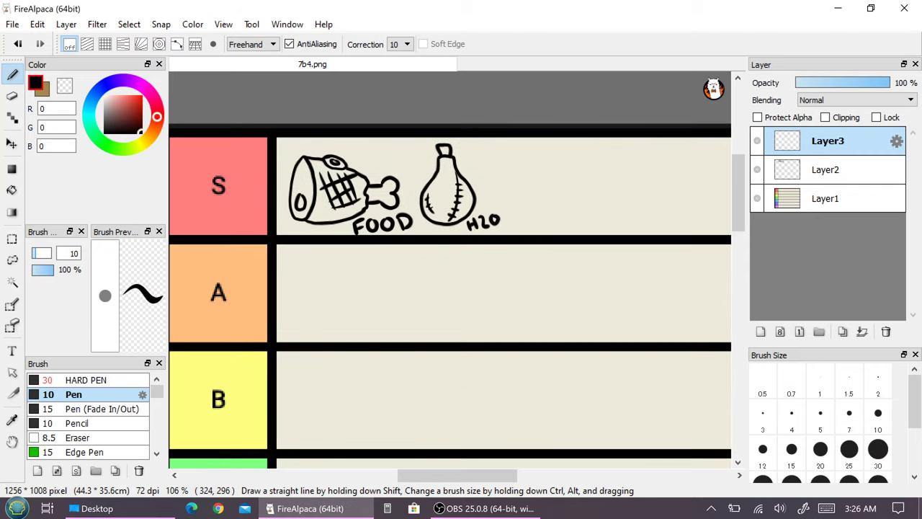
pyautogui.click(792, 170)
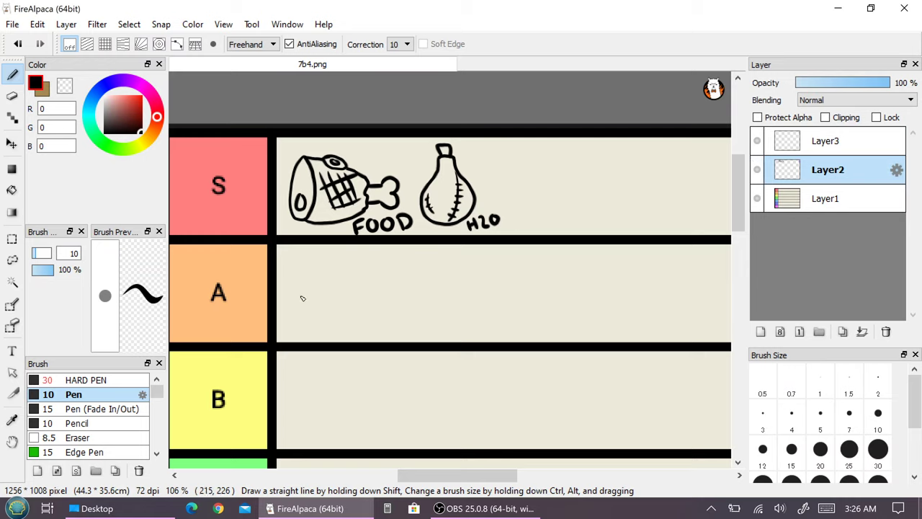
pyautogui.moveTo(296, 274); pyautogui.dragTo(325, 322)
pyautogui.moveTo(299, 275); pyautogui.dragTo(297, 257)
pyautogui.click(18, 44)
pyautogui.click(18, 44)
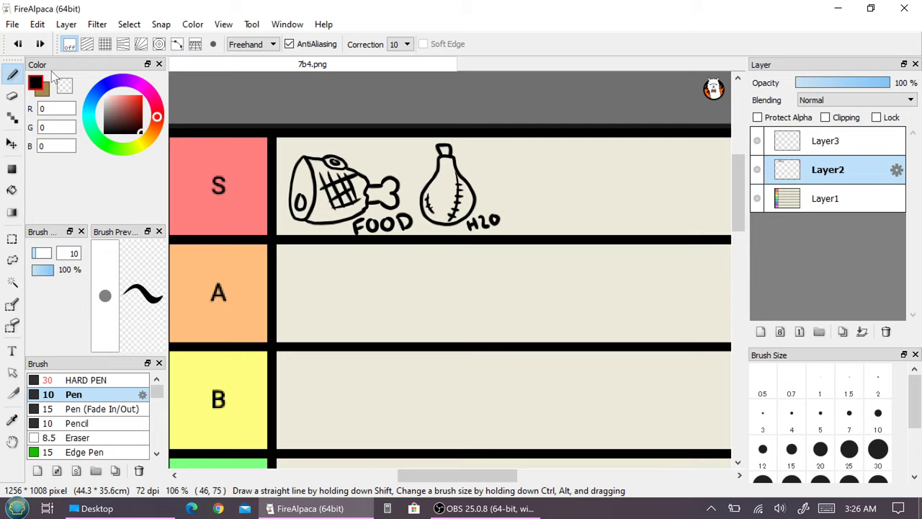
# Draw a dagger at the start of the A row, redraw one blade edge with jagged notches, and label it "Dagger"
pyautogui.moveTo(304, 311)
pyautogui.mouseDown()
pyautogui.moveTo(315, 328)
pyautogui.moveTo(316, 314)
pyautogui.moveTo(343, 290)
pyautogui.moveTo(352, 303)
pyautogui.moveTo(320, 318)
pyautogui.moveTo(334, 326)
pyautogui.moveTo(340, 310)
pyautogui.moveTo(334, 329)
pyautogui.moveTo(349, 319)
pyautogui.moveTo(340, 334)
pyautogui.moveTo(359, 334)
pyautogui.moveTo(344, 331)
pyautogui.moveTo(342, 313)
pyautogui.moveTo(305, 299)
pyautogui.moveTo(288, 274)
pyautogui.moveTo(292, 255)
pyautogui.moveTo(309, 262)
pyautogui.moveTo(337, 305)
pyautogui.mouseUp()
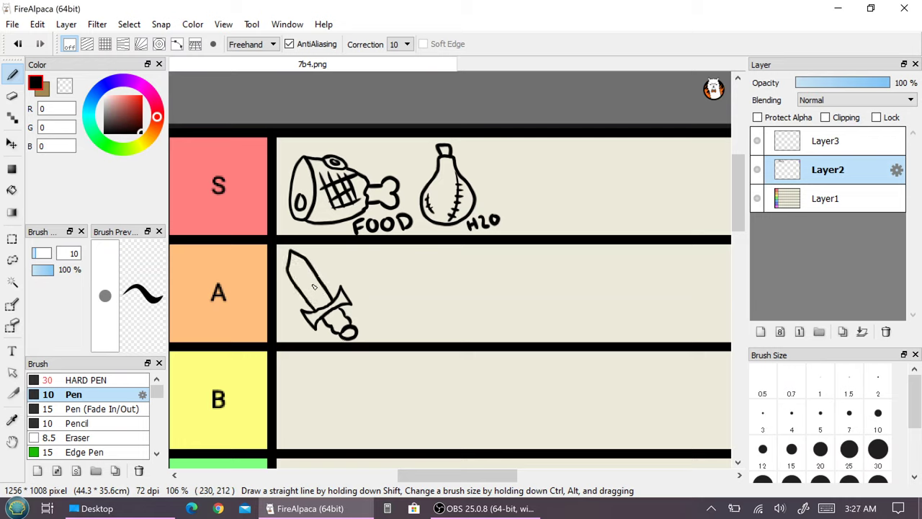
pyautogui.click(11, 96)
pyautogui.moveTo(307, 259); pyautogui.dragTo(331, 294)
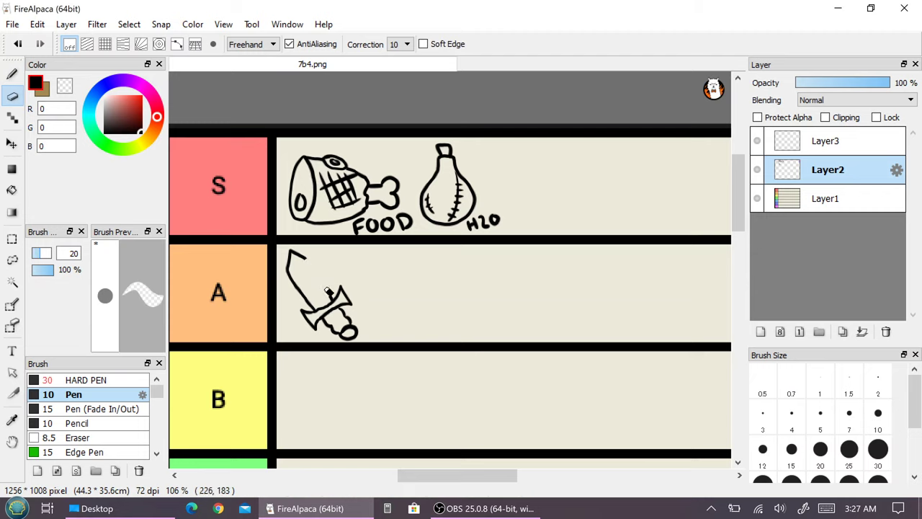
pyautogui.click(12, 75)
pyautogui.moveTo(307, 260)
pyautogui.mouseDown()
pyautogui.moveTo(317, 260)
pyautogui.moveTo(328, 293)
pyautogui.mouseUp()
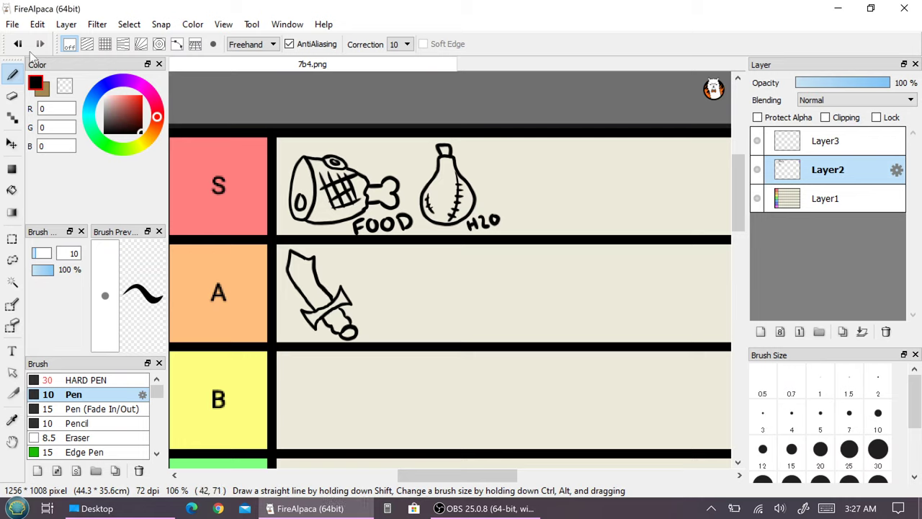
pyautogui.hotkey('ctrl', 'z')
pyautogui.moveTo(305, 261); pyautogui.dragTo(330, 291)
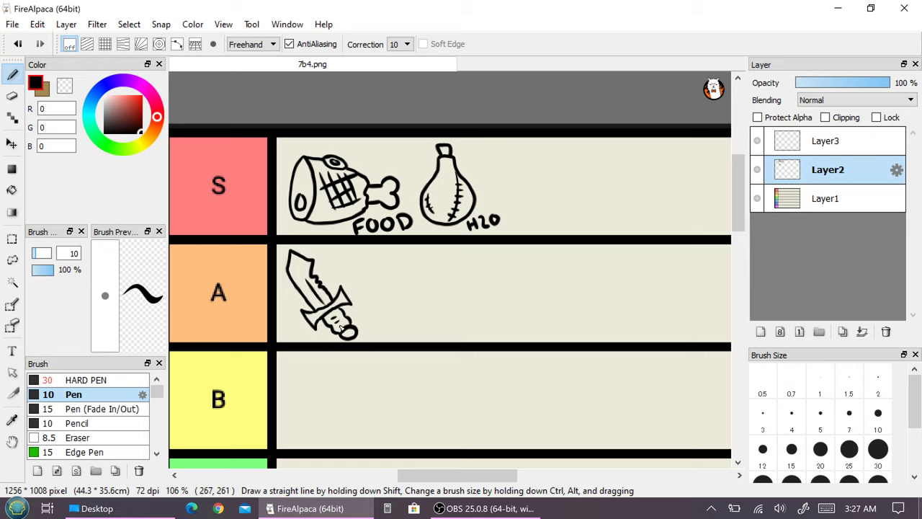
pyautogui.moveTo(319, 249)
pyautogui.mouseDown()
pyautogui.moveTo(328, 260)
pyautogui.moveTo(320, 268)
pyautogui.moveTo(353, 272)
pyautogui.moveTo(380, 257)
pyautogui.mouseUp()
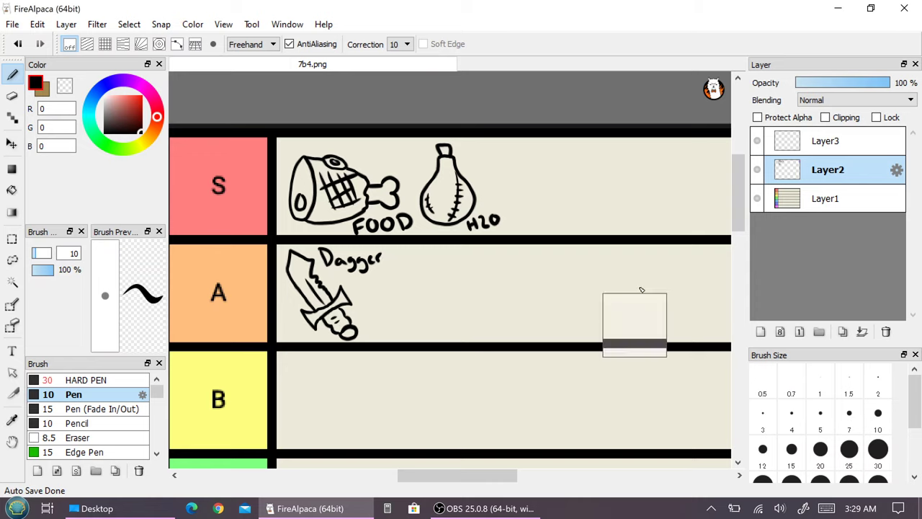
pyautogui.scroll(-1, 634, 329)
pyautogui.scroll(3, 459, 378)
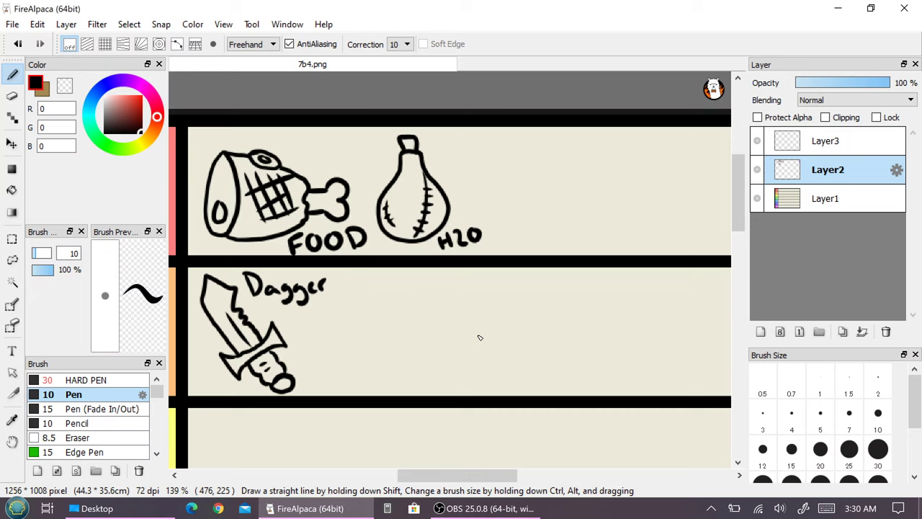
pyautogui.click(501, 508)
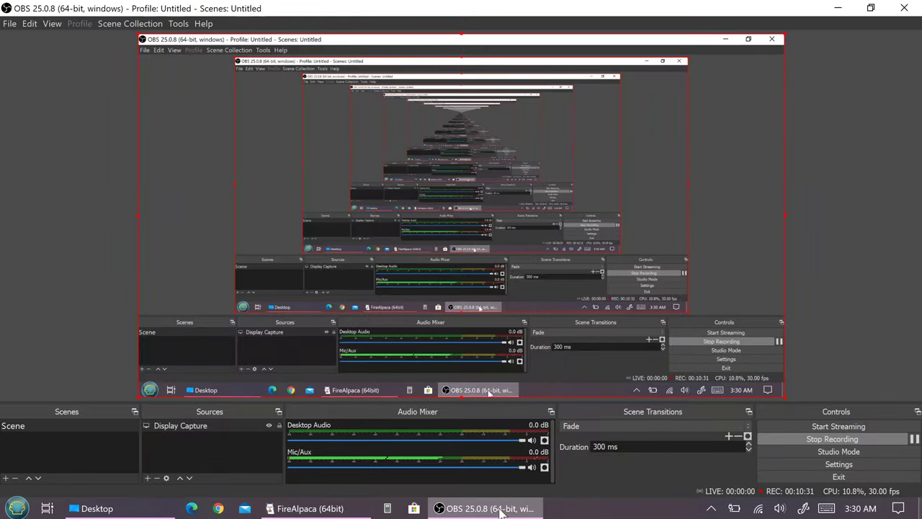
pyautogui.click(503, 508)
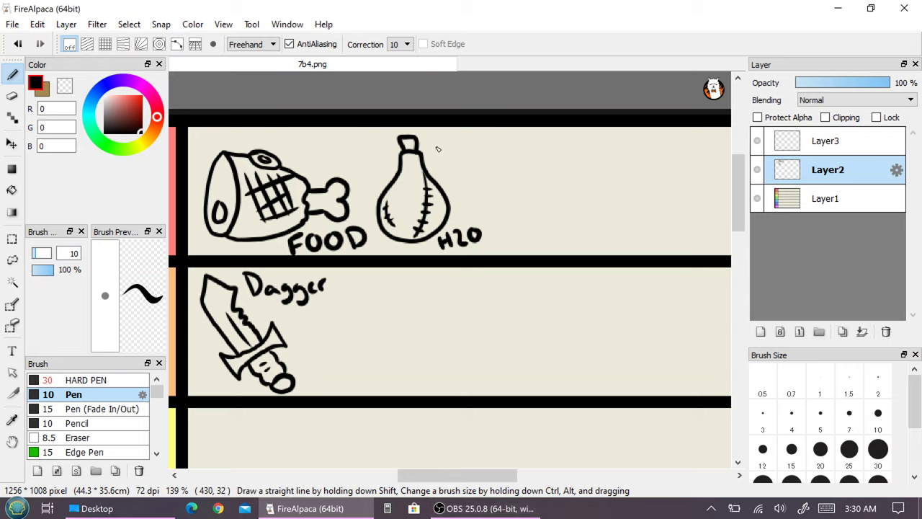
# Hand-letter the label "Water/Wine Skin" beside the neck of the water container in the S row
pyautogui.moveTo(429, 144)
pyautogui.mouseDown()
pyautogui.moveTo(481, 153)
pyautogui.moveTo(493, 137)
pyautogui.moveTo(455, 176)
pyautogui.moveTo(501, 173)
pyautogui.mouseUp()
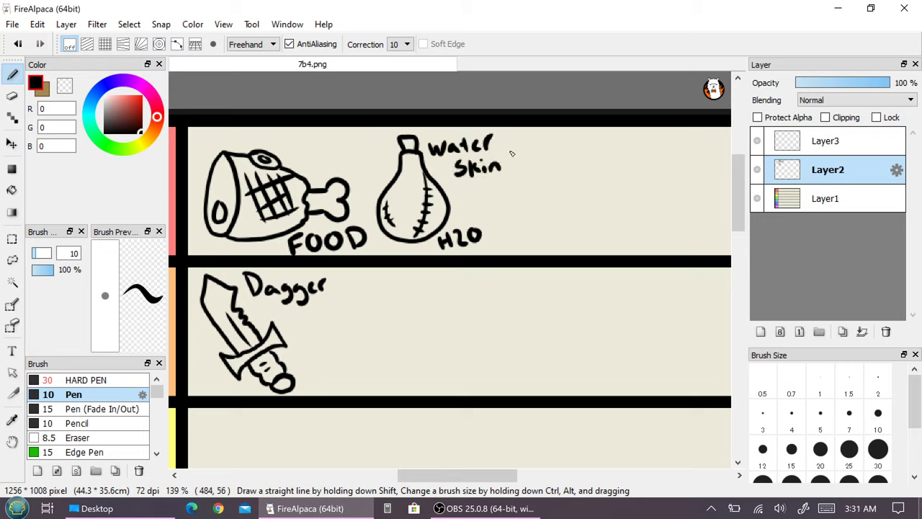
pyautogui.moveTo(504, 135)
pyautogui.mouseDown()
pyautogui.moveTo(497, 150)
pyautogui.moveTo(525, 137)
pyautogui.moveTo(531, 147)
pyautogui.moveTo(551, 141)
pyautogui.mouseUp()
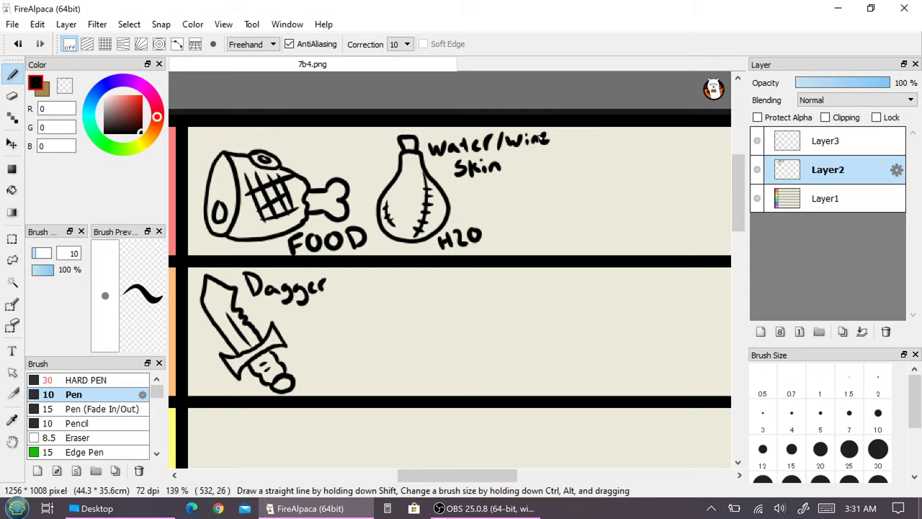
pyautogui.scroll(-2, 497, 334)
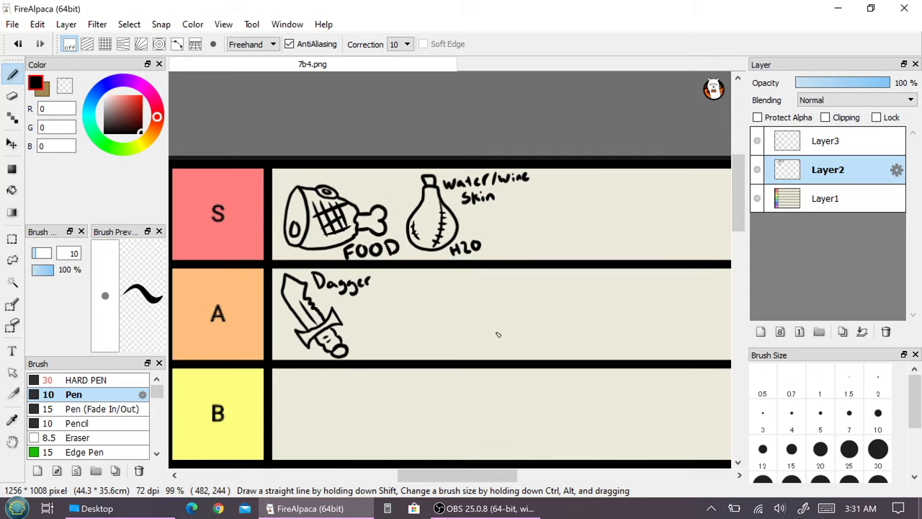
# Draw a backpack with a flap, buckle and shoulder strap after the waterskin in the S row, and label it "Backpack"
pyautogui.scroll(2, 469, 319)
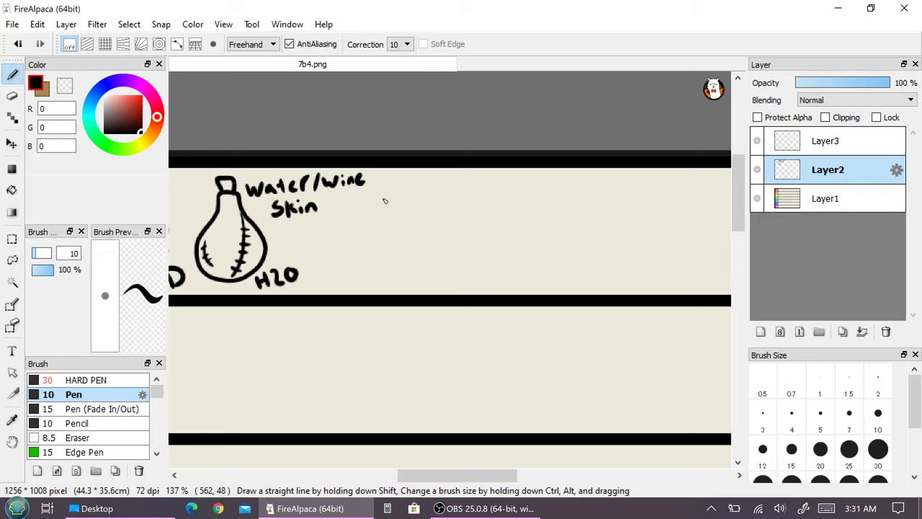
pyautogui.moveTo(385, 194)
pyautogui.mouseDown()
pyautogui.moveTo(351, 230)
pyautogui.moveTo(370, 238)
pyautogui.moveTo(374, 253)
pyautogui.moveTo(381, 243)
pyautogui.moveTo(371, 232)
pyautogui.moveTo(348, 256)
pyautogui.moveTo(344, 283)
pyautogui.moveTo(406, 289)
pyautogui.moveTo(418, 281)
pyautogui.moveTo(410, 248)
pyautogui.moveTo(386, 241)
pyautogui.moveTo(386, 196)
pyautogui.moveTo(420, 215)
pyautogui.moveTo(418, 278)
pyautogui.mouseUp()
pyautogui.moveTo(412, 201)
pyautogui.mouseDown()
pyautogui.moveTo(436, 196)
pyautogui.moveTo(453, 210)
pyautogui.moveTo(454, 250)
pyautogui.moveTo(432, 266)
pyautogui.mouseUp()
pyautogui.moveTo(418, 214)
pyautogui.mouseDown()
pyautogui.moveTo(437, 206)
pyautogui.moveTo(448, 237)
pyautogui.moveTo(430, 245)
pyautogui.mouseUp()
pyautogui.moveTo(377, 192)
pyautogui.mouseDown()
pyautogui.moveTo(408, 187)
pyautogui.moveTo(417, 197)
pyautogui.mouseUp()
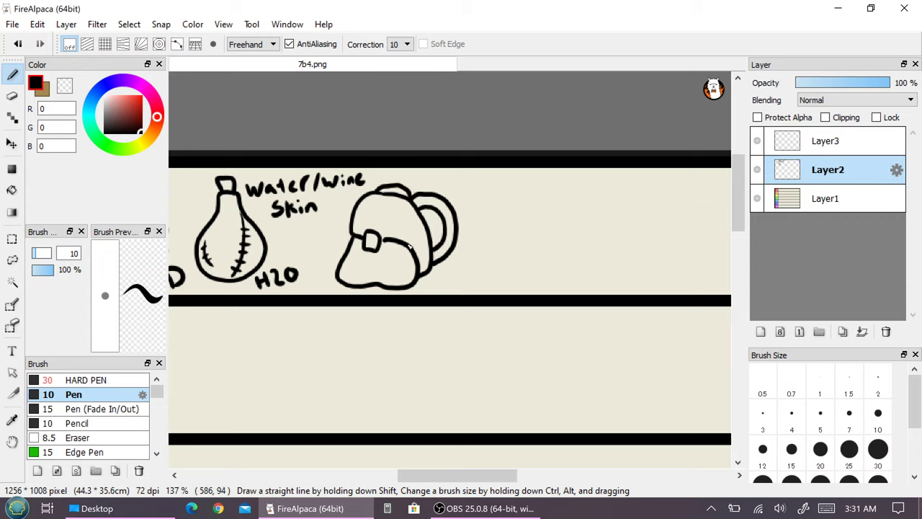
pyautogui.moveTo(409, 248); pyautogui.dragTo(415, 205)
pyautogui.moveTo(443, 287)
pyautogui.mouseDown()
pyautogui.moveTo(487, 268)
pyautogui.moveTo(507, 273)
pyautogui.moveTo(511, 259)
pyautogui.moveTo(544, 238)
pyautogui.mouseUp()
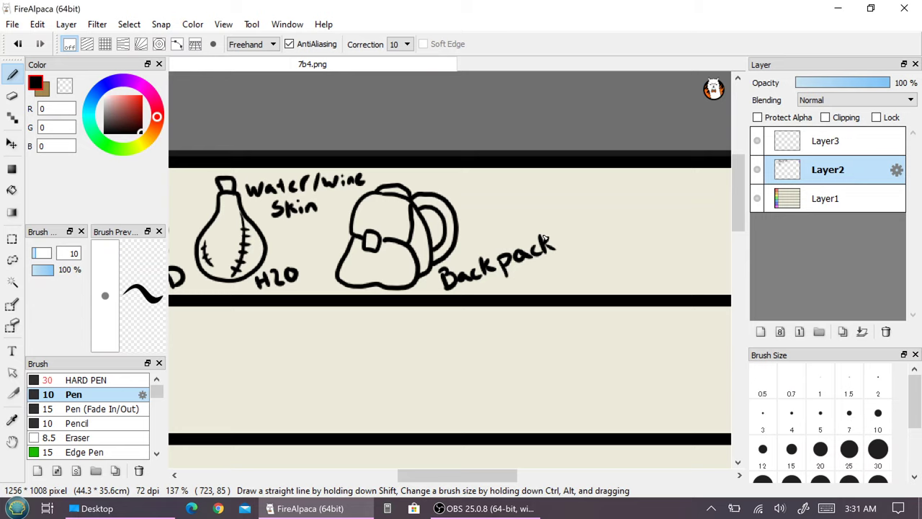
pyautogui.scroll(-3, 545, 237)
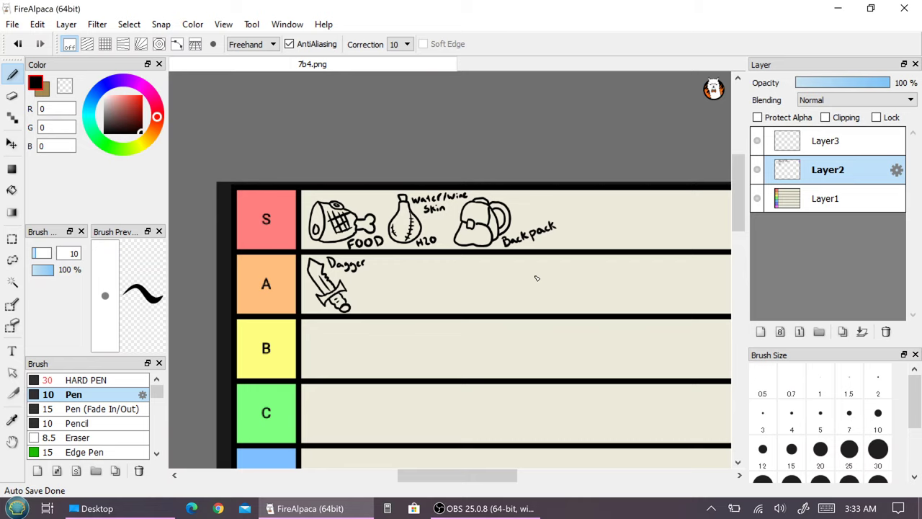
pyautogui.scroll(-3, 536, 278)
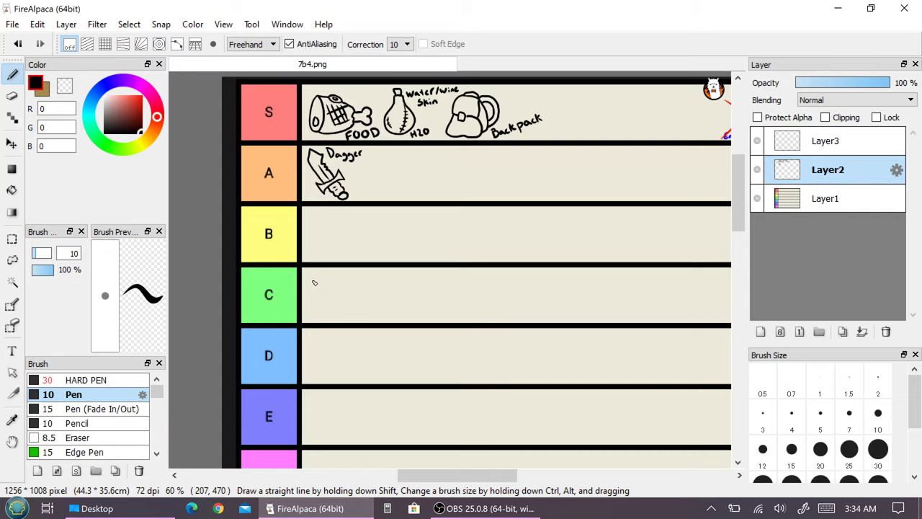
pyautogui.moveTo(312, 281)
pyautogui.mouseDown()
pyautogui.moveTo(319, 306)
pyautogui.moveTo(342, 313)
pyautogui.mouseUp()
pyautogui.scroll(3, 363, 356)
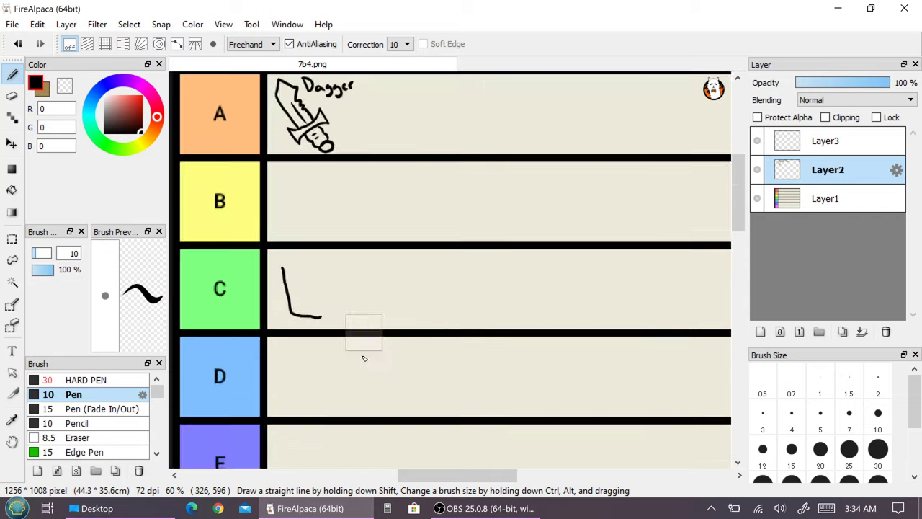
pyautogui.click(18, 44)
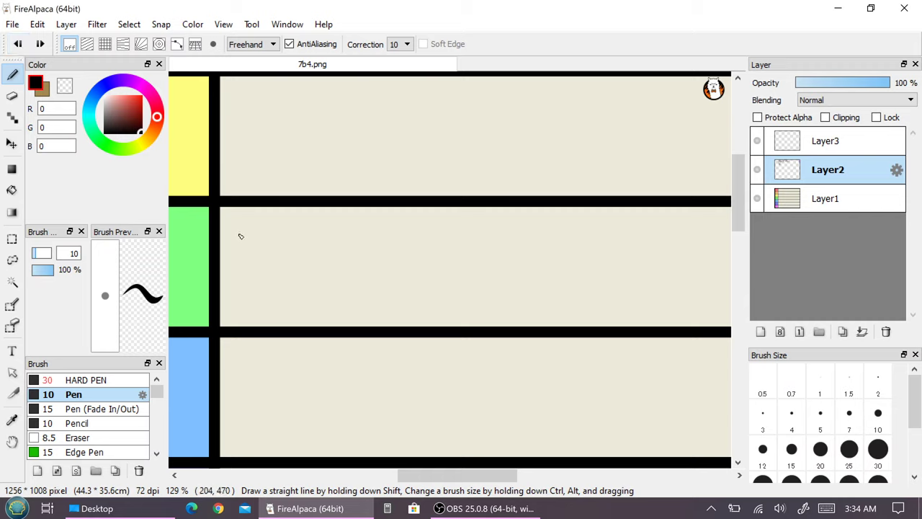
# Draw a bucket marked with a "B" at the start of the C row and letter "Buckets" above it
pyautogui.moveTo(238, 233)
pyautogui.mouseDown()
pyautogui.moveTo(256, 297)
pyautogui.moveTo(276, 316)
pyautogui.moveTo(308, 311)
pyautogui.moveTo(323, 237)
pyautogui.mouseUp()
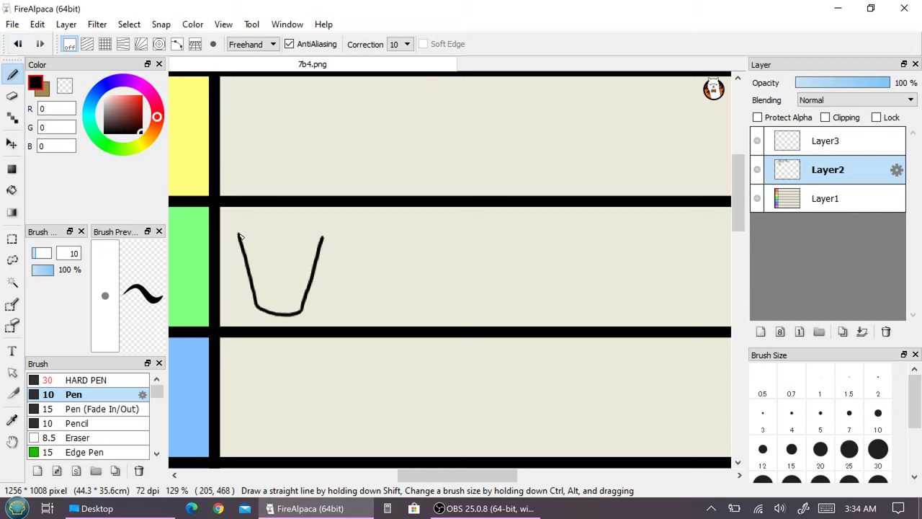
pyautogui.moveTo(238, 234)
pyautogui.mouseDown()
pyautogui.moveTo(268, 252)
pyautogui.moveTo(312, 252)
pyautogui.moveTo(323, 242)
pyautogui.moveTo(247, 232)
pyautogui.moveTo(323, 239)
pyautogui.mouseUp()
pyautogui.moveTo(271, 268)
pyautogui.mouseDown()
pyautogui.moveTo(273, 296)
pyautogui.moveTo(286, 294)
pyautogui.moveTo(273, 297)
pyautogui.mouseUp()
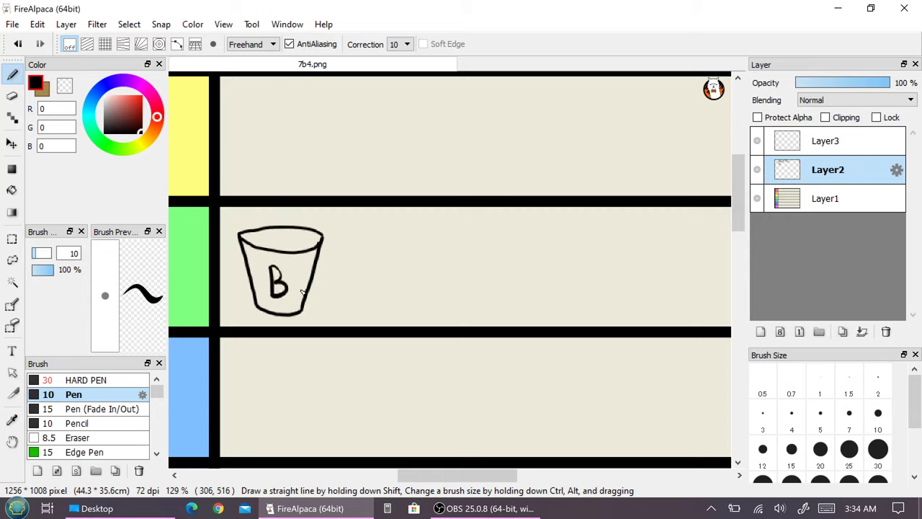
pyautogui.moveTo(225, 215)
pyautogui.mouseDown()
pyautogui.moveTo(229, 231)
pyautogui.moveTo(256, 218)
pyautogui.moveTo(316, 215)
pyautogui.mouseUp()
# Draw a woven basket with an arched handle at the start of the D row and label it "Basket"
pyautogui.scroll(-4, 389, 345)
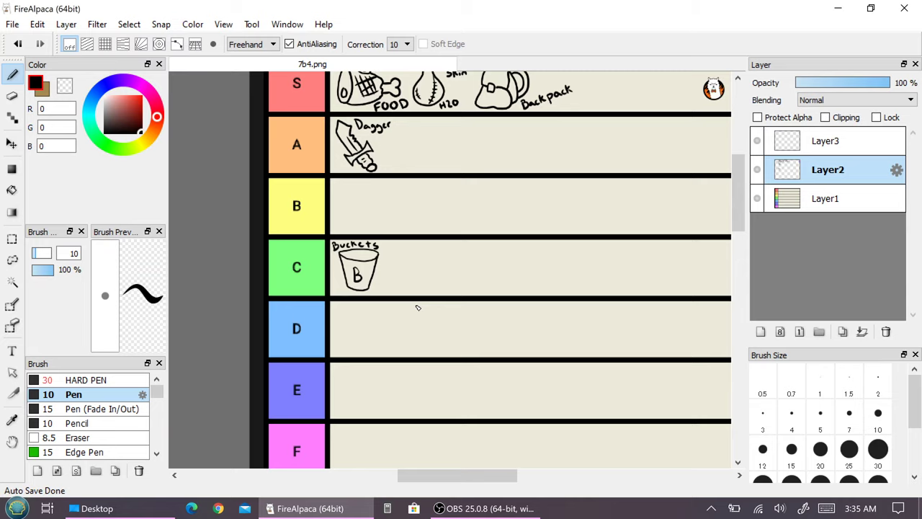
pyautogui.scroll(3, 418, 307)
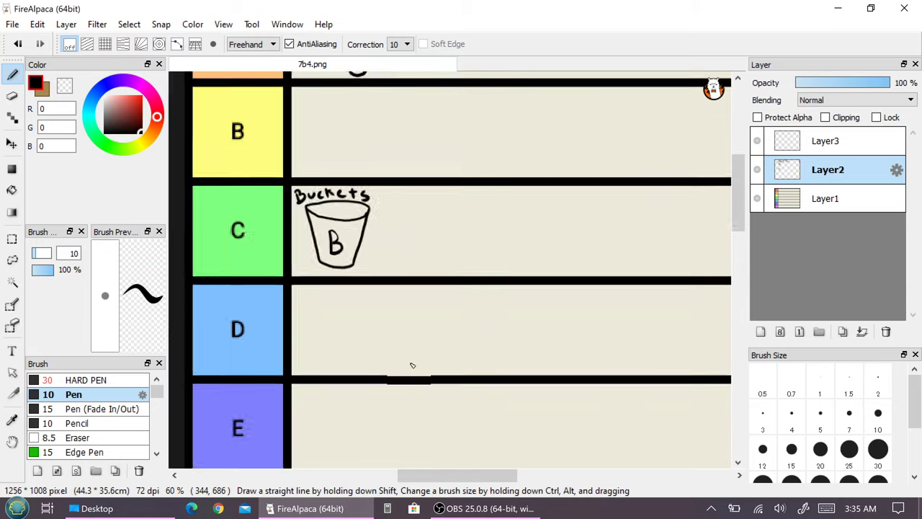
pyautogui.moveTo(296, 317)
pyautogui.mouseDown()
pyautogui.moveTo(338, 343)
pyautogui.moveTo(326, 331)
pyautogui.moveTo(365, 333)
pyautogui.moveTo(351, 341)
pyautogui.moveTo(368, 323)
pyautogui.moveTo(395, 321)
pyautogui.moveTo(368, 336)
pyautogui.mouseUp()
pyautogui.moveTo(282, 340)
pyautogui.mouseDown()
pyautogui.moveTo(318, 350)
pyautogui.moveTo(305, 346)
pyautogui.moveTo(351, 350)
pyautogui.moveTo(333, 353)
pyautogui.moveTo(379, 343)
pyautogui.moveTo(305, 363)
pyautogui.moveTo(332, 370)
pyautogui.moveTo(377, 357)
pyautogui.moveTo(389, 327)
pyautogui.mouseUp()
pyautogui.moveTo(310, 358)
pyautogui.mouseDown()
pyautogui.moveTo(336, 368)
pyautogui.moveTo(330, 361)
pyautogui.moveTo(371, 352)
pyautogui.mouseUp()
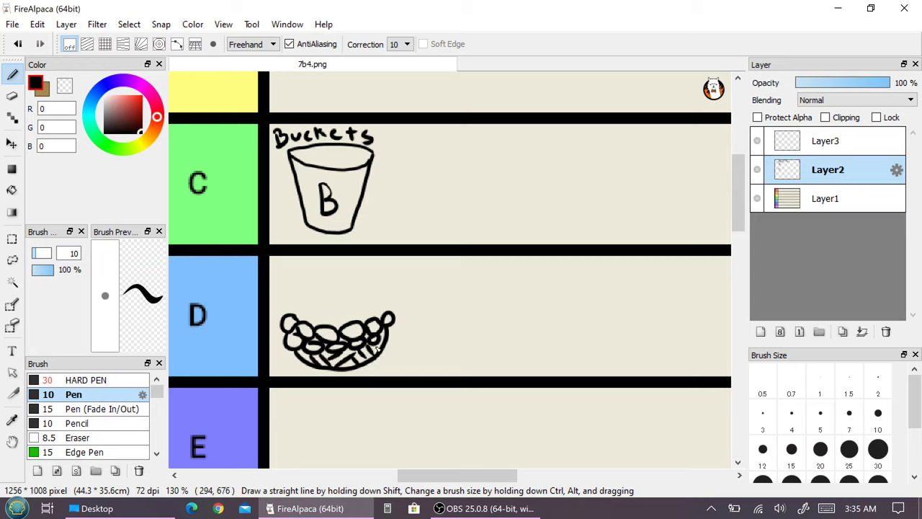
pyautogui.moveTo(294, 314)
pyautogui.mouseDown()
pyautogui.moveTo(313, 275)
pyautogui.moveTo(340, 268)
pyautogui.moveTo(368, 276)
pyautogui.moveTo(381, 313)
pyautogui.moveTo(344, 278)
pyautogui.moveTo(321, 284)
pyautogui.moveTo(302, 316)
pyautogui.moveTo(335, 267)
pyautogui.moveTo(365, 276)
pyautogui.moveTo(379, 309)
pyautogui.mouseUp()
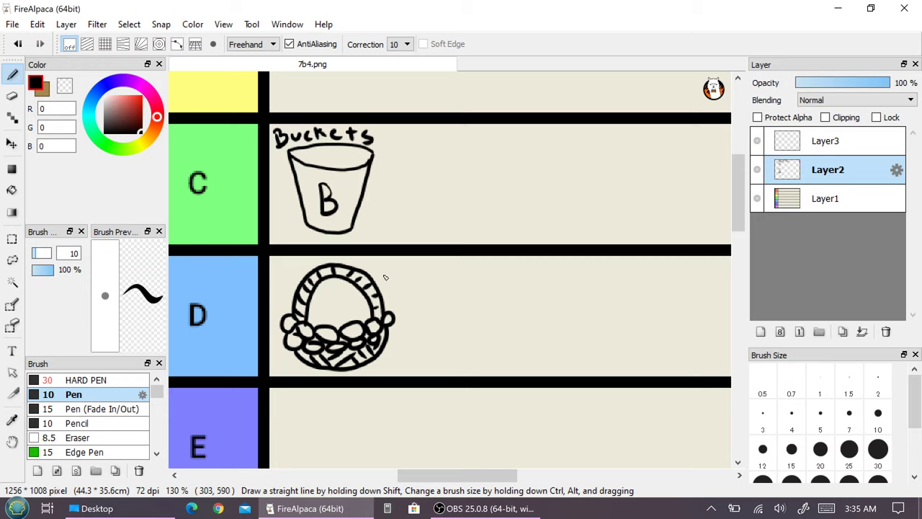
pyautogui.moveTo(391, 353)
pyautogui.mouseDown()
pyautogui.moveTo(392, 372)
pyautogui.moveTo(453, 364)
pyautogui.mouseUp()
pyautogui.moveTo(456, 349)
pyautogui.mouseDown()
pyautogui.moveTo(458, 367)
pyautogui.moveTo(466, 353)
pyautogui.mouseUp()
# Draw the outline of a bell with a small loop on its crown at the start of the B row
pyautogui.scroll(-4, 489, 346)
pyautogui.scroll(2, 469, 330)
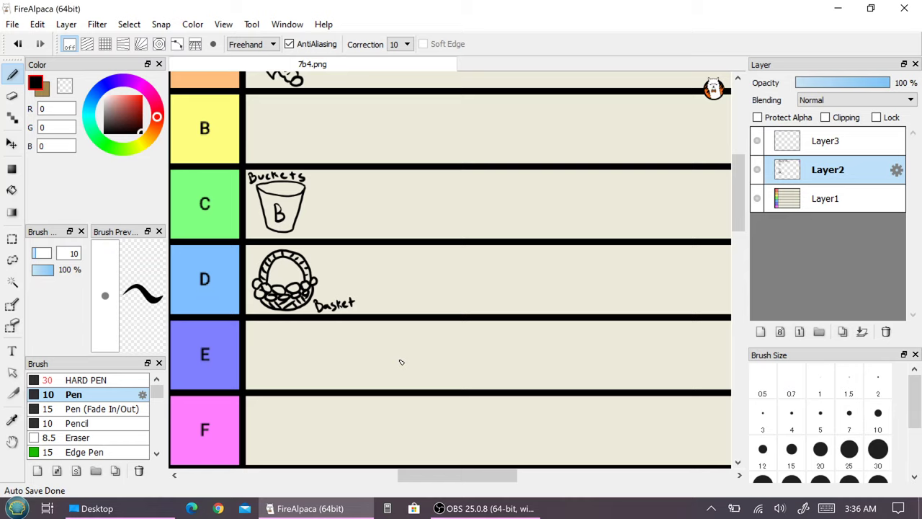
pyautogui.scroll(-4, 401, 362)
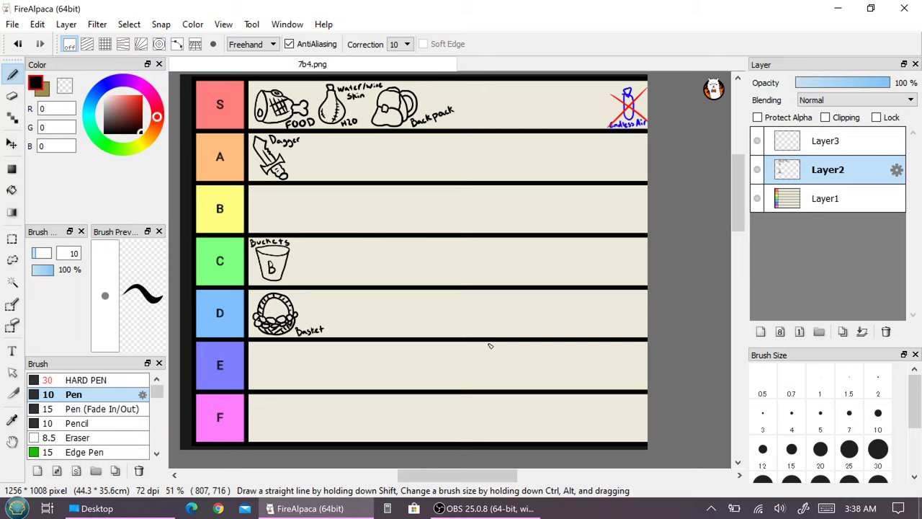
pyautogui.scroll(5, 280, 264)
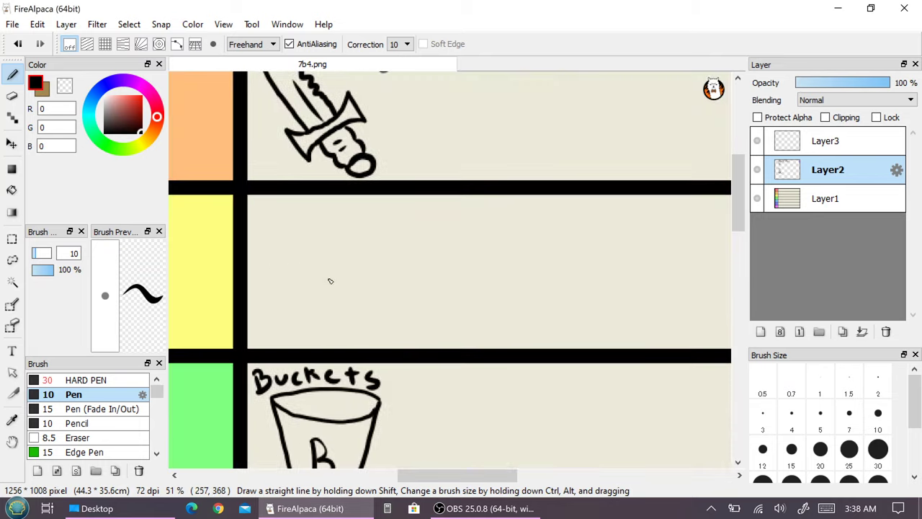
pyautogui.moveTo(289, 281)
pyautogui.mouseDown()
pyautogui.moveTo(290, 254)
pyautogui.moveTo(316, 217)
pyautogui.moveTo(333, 219)
pyautogui.moveTo(351, 255)
pyautogui.mouseUp()
pyautogui.click(18, 44)
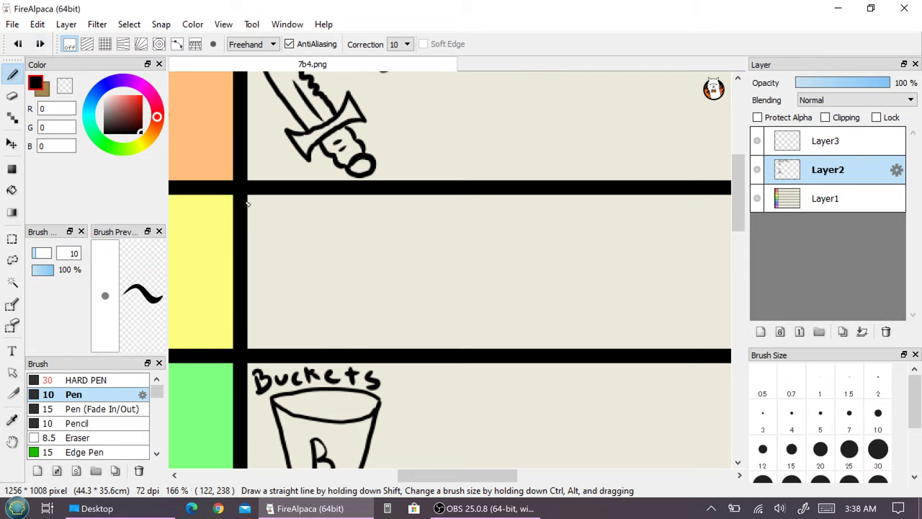
pyautogui.moveTo(289, 275)
pyautogui.mouseDown()
pyautogui.moveTo(324, 214)
pyautogui.moveTo(344, 221)
pyautogui.moveTo(365, 270)
pyautogui.mouseUp()
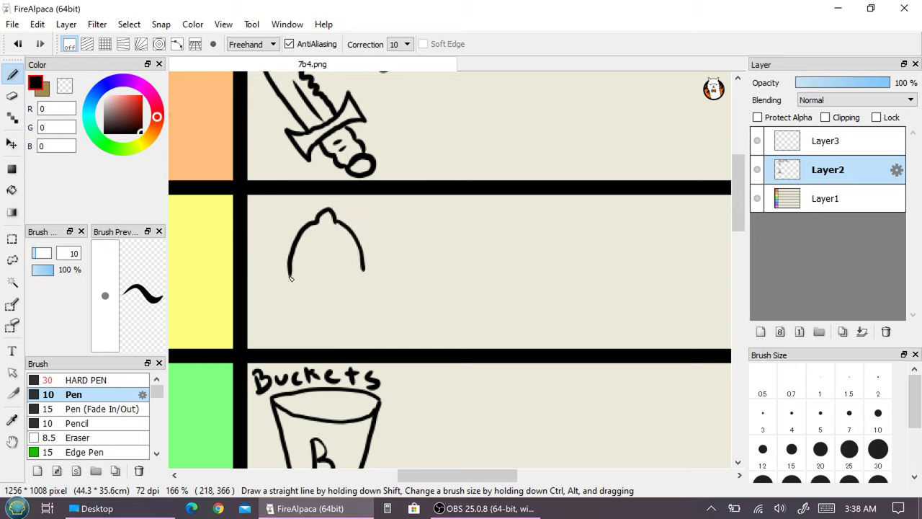
pyautogui.moveTo(290, 275)
pyautogui.mouseDown()
pyautogui.moveTo(284, 296)
pyautogui.moveTo(296, 316)
pyautogui.moveTo(348, 322)
pyautogui.moveTo(381, 305)
pyautogui.mouseUp()
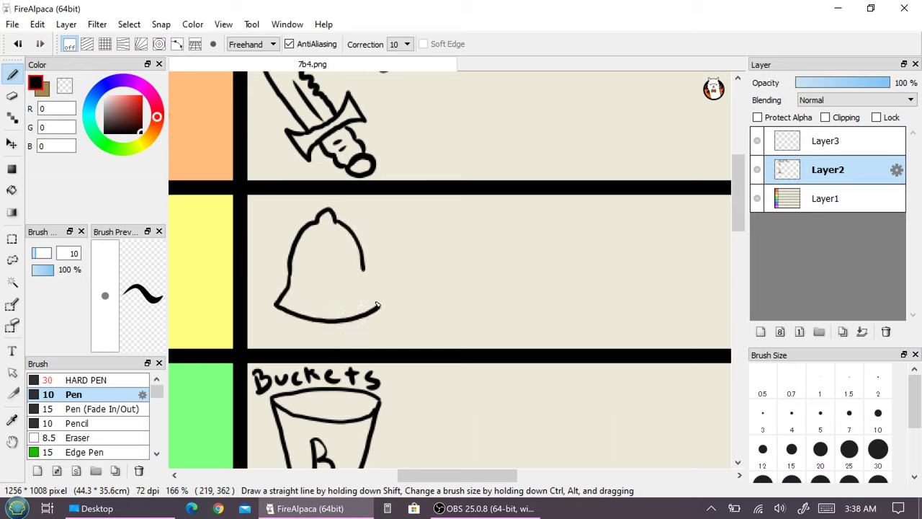
pyautogui.moveTo(364, 271); pyautogui.dragTo(379, 305)
# Add curved detail lines and ringing marks on both sides of the bell, and letter "Bell" beneath it
pyautogui.moveTo(294, 288)
pyautogui.mouseDown()
pyautogui.moveTo(322, 293)
pyautogui.moveTo(338, 276)
pyautogui.mouseUp()
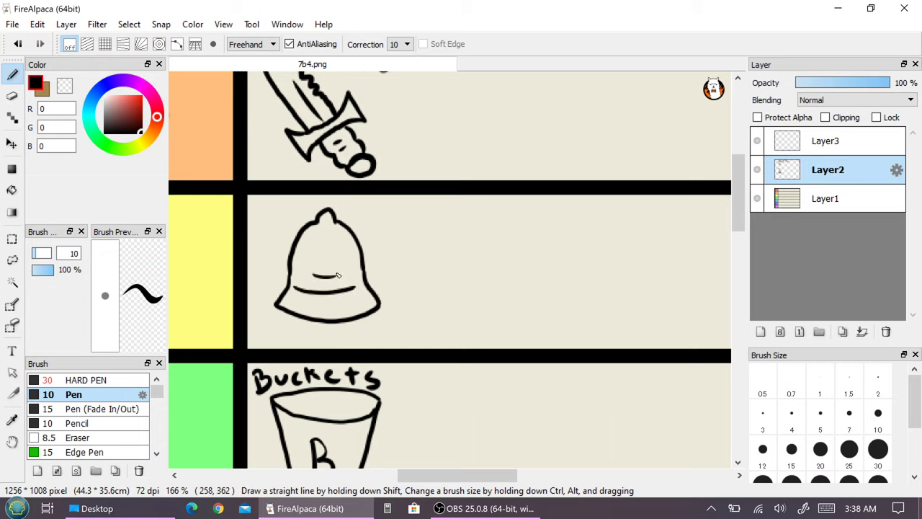
pyautogui.moveTo(291, 327)
pyautogui.mouseDown()
pyautogui.moveTo(291, 347)
pyautogui.moveTo(339, 347)
pyautogui.mouseUp()
pyautogui.moveTo(376, 260); pyautogui.dragTo(386, 283)
pyautogui.moveTo(282, 258); pyautogui.dragTo(272, 298)
pyautogui.scroll(-4, 477, 308)
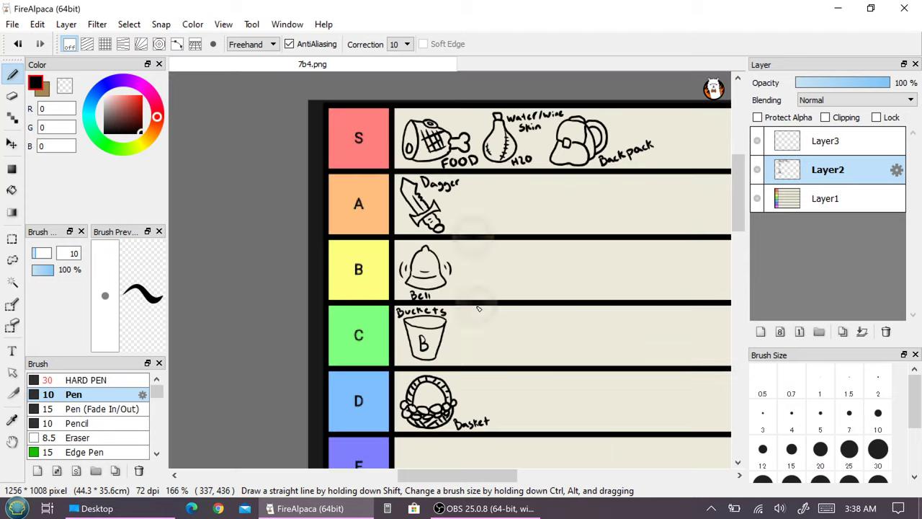
pyautogui.scroll(3, 478, 308)
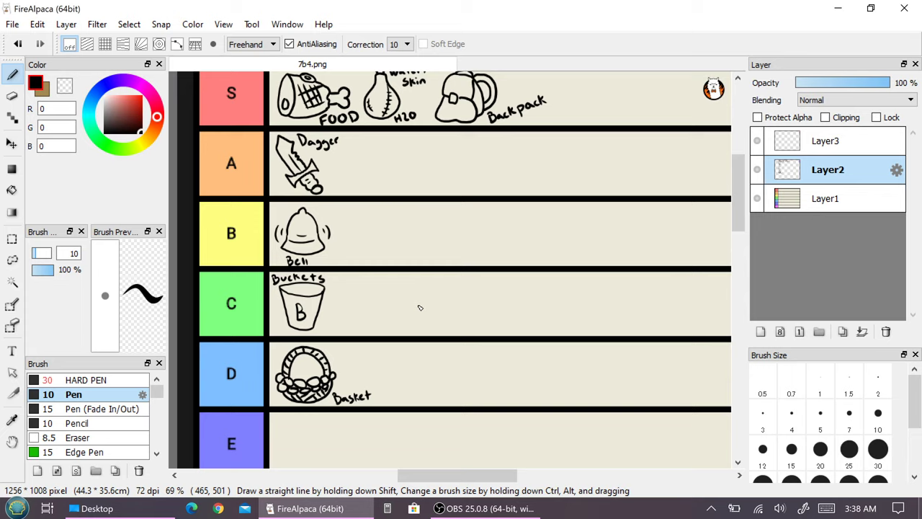
pyautogui.scroll(4, 306, 199)
pyautogui.moveTo(253, 239)
pyautogui.mouseDown()
pyautogui.moveTo(254, 211)
pyautogui.moveTo(277, 211)
pyautogui.mouseUp()
pyautogui.click(18, 44)
pyautogui.click(18, 44)
pyautogui.scroll(-4, 403, 317)
pyautogui.scroll(-2, 418, 208)
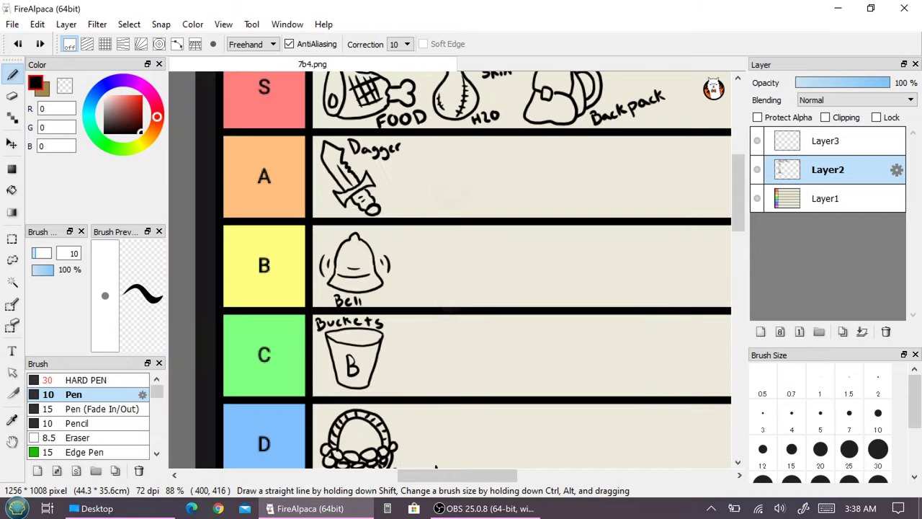
# Draw a small arrow pointing at the bell's crown and hand-letter "loop" beside it
pyautogui.hscroll(3, 425, 216)
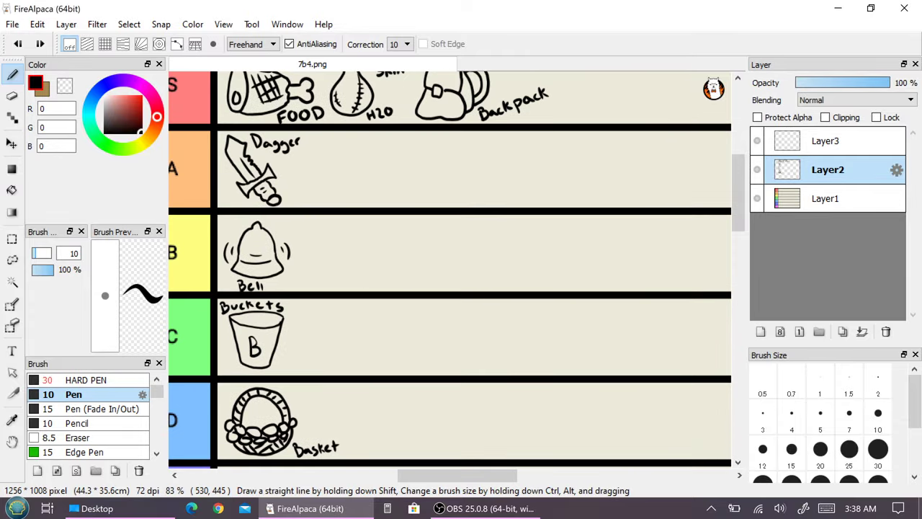
pyautogui.scroll(6, 266, 204)
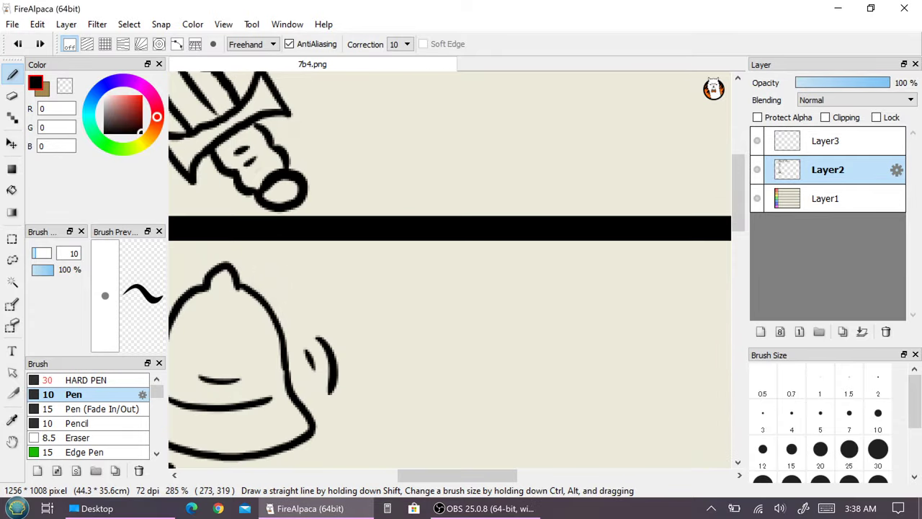
pyautogui.moveTo(255, 271); pyautogui.dragTo(280, 278)
pyautogui.moveTo(297, 262)
pyautogui.mouseDown()
pyautogui.moveTo(289, 273)
pyautogui.moveTo(298, 264)
pyautogui.mouseUp()
pyautogui.moveTo(314, 262)
pyautogui.mouseDown()
pyautogui.moveTo(308, 273)
pyautogui.moveTo(316, 263)
pyautogui.mouseUp()
pyautogui.moveTo(334, 260)
pyautogui.mouseDown()
pyautogui.moveTo(330, 277)
pyautogui.moveTo(340, 263)
pyautogui.mouseUp()
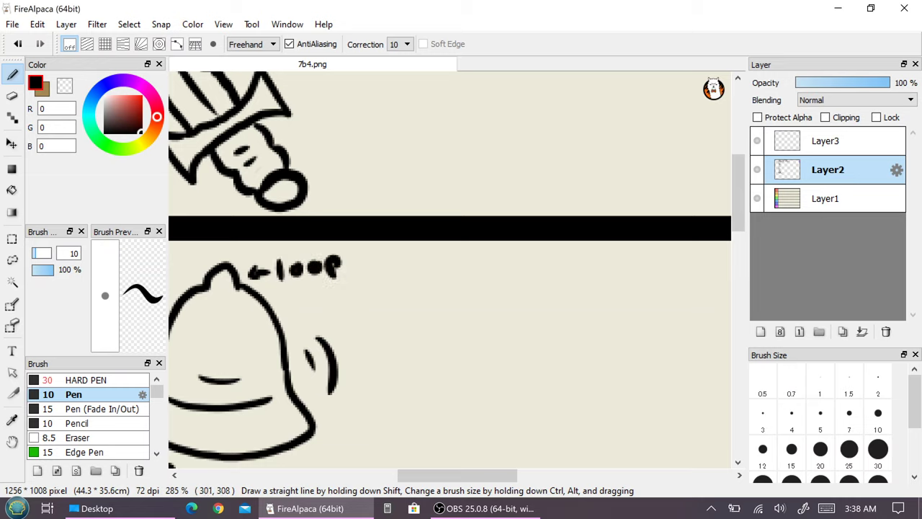
# Undo all the strokes of the "loop" note and its arrow beside the bell
pyautogui.click(18, 44)
pyautogui.click(18, 44)
pyautogui.click(18, 44)
pyautogui.click(18, 44)
pyautogui.click(18, 43)
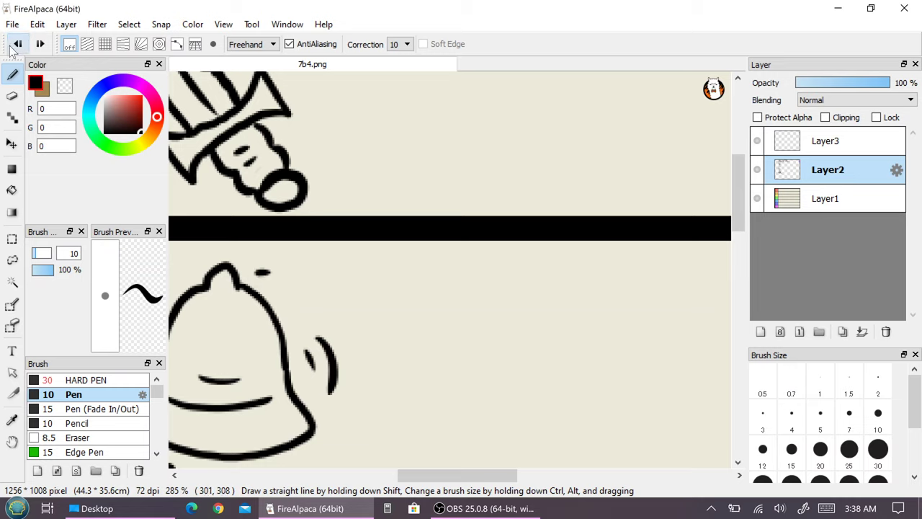
pyautogui.click(18, 44)
pyautogui.scroll(-5, 465, 206)
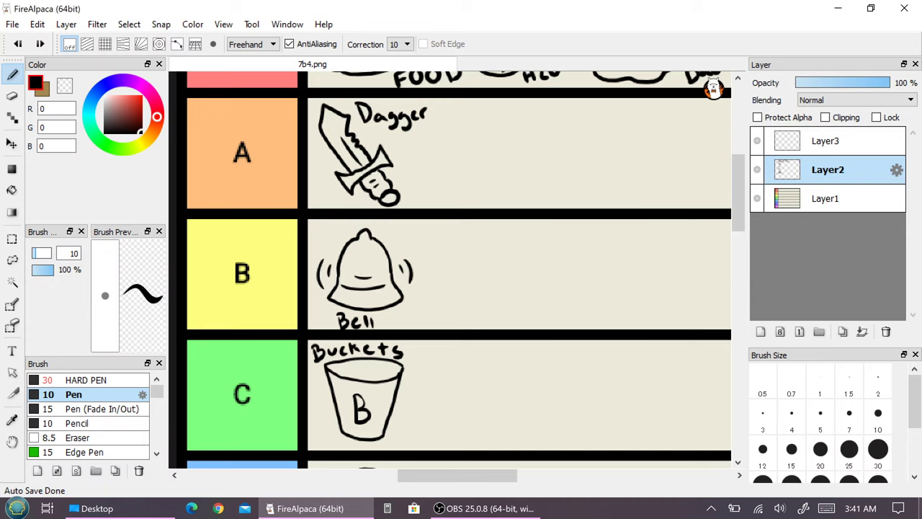
pyautogui.scroll(-3, 545, 353)
pyautogui.scroll(1, 546, 326)
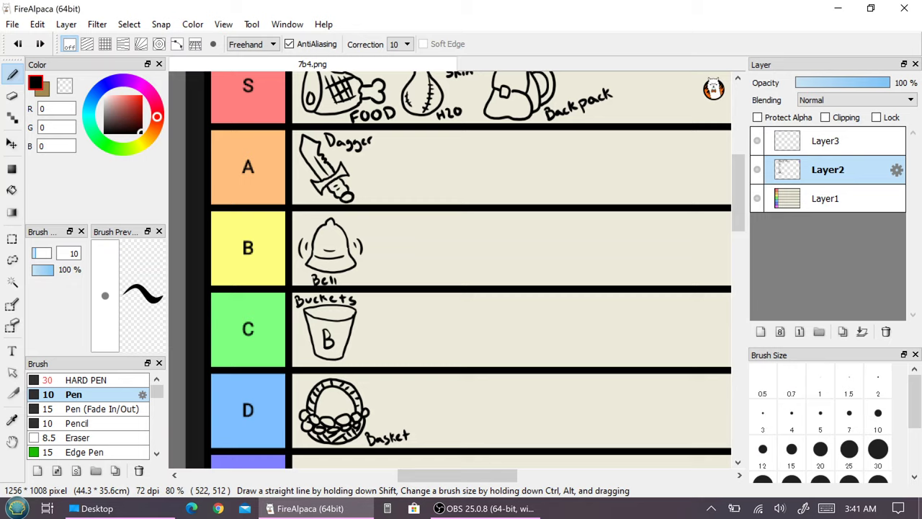
# Draw a tied sack with a ruffled top beside the bucket in the C row and letter "SAND" on it
pyautogui.scroll(3, 422, 195)
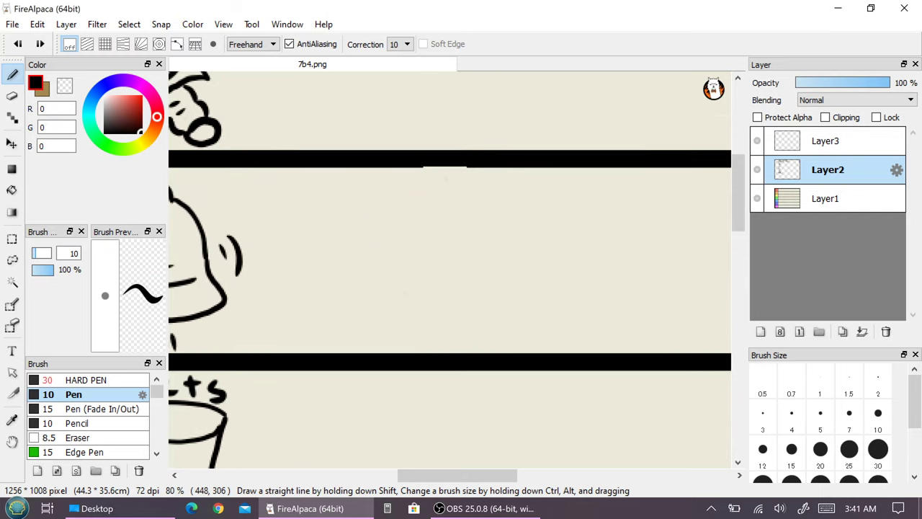
pyautogui.scroll(-3, 422, 195)
pyautogui.scroll(4, 392, 274)
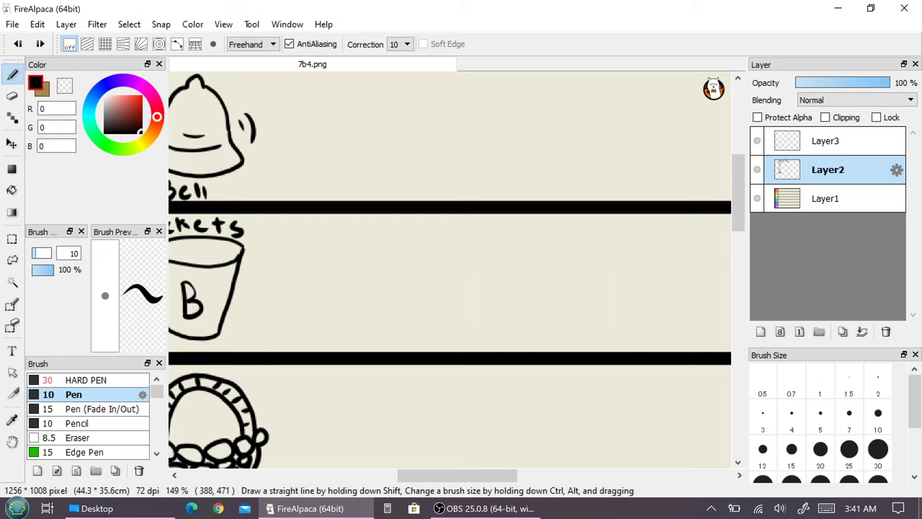
pyautogui.moveTo(332, 250)
pyautogui.mouseDown()
pyautogui.moveTo(336, 237)
pyautogui.moveTo(396, 253)
pyautogui.mouseUp()
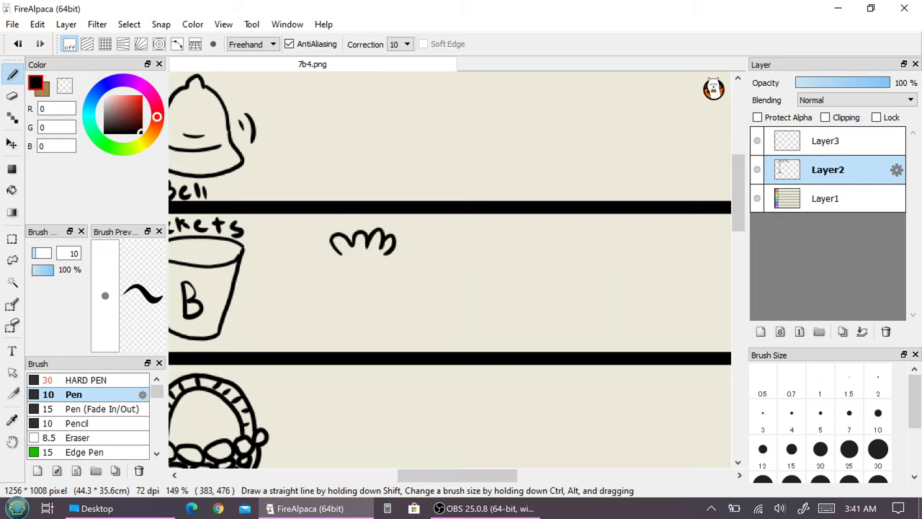
pyautogui.moveTo(332, 249)
pyautogui.mouseDown()
pyautogui.moveTo(381, 261)
pyautogui.moveTo(394, 252)
pyautogui.mouseUp()
pyautogui.moveTo(338, 253)
pyautogui.mouseDown()
pyautogui.moveTo(388, 267)
pyautogui.moveTo(400, 250)
pyautogui.moveTo(394, 258)
pyautogui.moveTo(415, 270)
pyautogui.moveTo(348, 272)
pyautogui.moveTo(326, 315)
pyautogui.moveTo(349, 334)
pyautogui.moveTo(379, 336)
pyautogui.moveTo(407, 311)
pyautogui.moveTo(389, 268)
pyautogui.mouseUp()
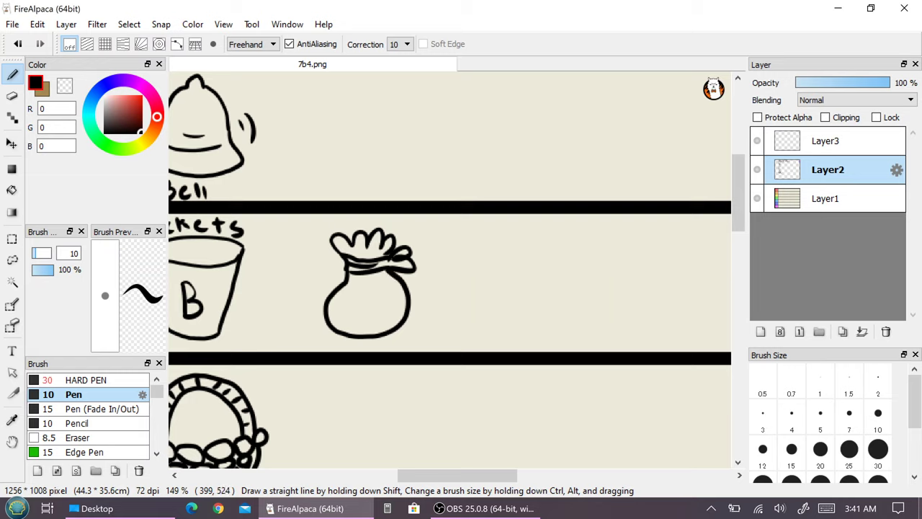
pyautogui.moveTo(347, 301)
pyautogui.mouseDown()
pyautogui.moveTo(336, 321)
pyautogui.moveTo(371, 317)
pyautogui.moveTo(383, 295)
pyautogui.moveTo(390, 314)
pyautogui.mouseUp()
pyautogui.moveTo(383, 294)
pyautogui.mouseDown()
pyautogui.moveTo(396, 292)
pyautogui.moveTo(393, 314)
pyautogui.mouseUp()
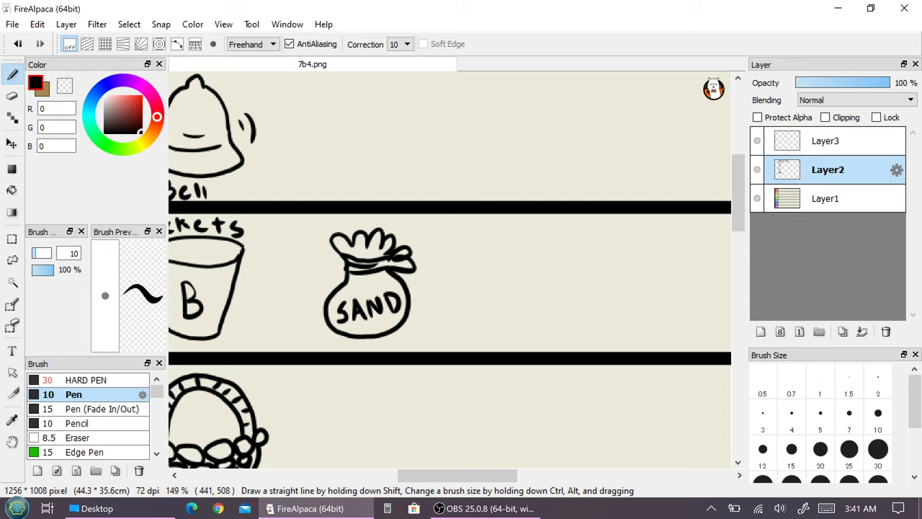
pyautogui.scroll(-4, 519, 266)
pyautogui.scroll(5, 490, 283)
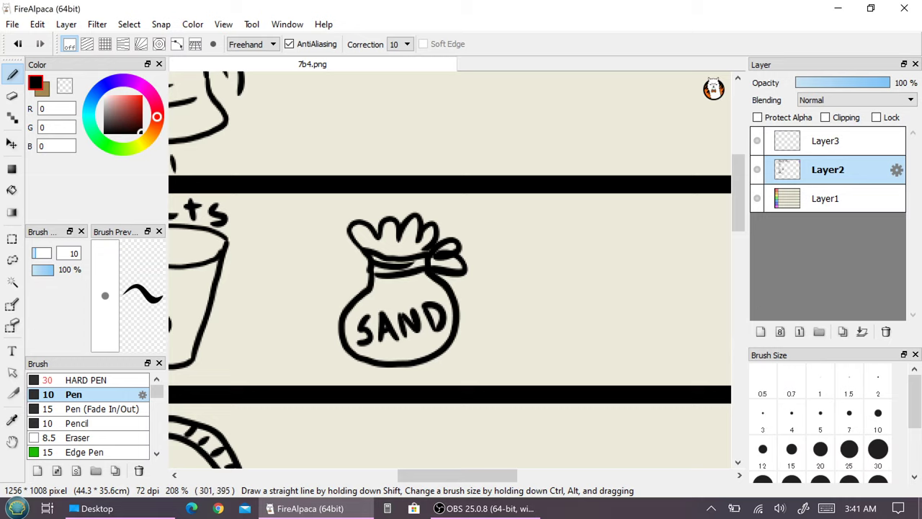
pyautogui.moveTo(232, 139); pyautogui.dragTo(322, 218)
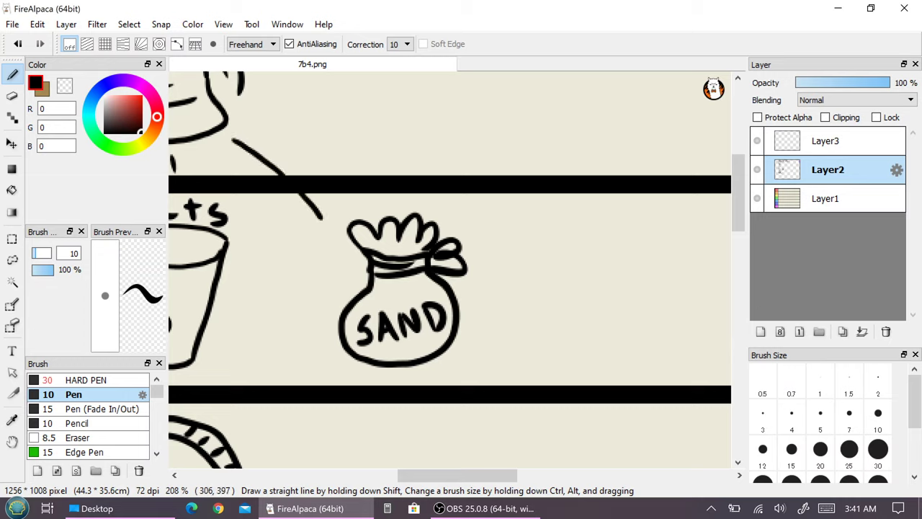
pyautogui.click(18, 45)
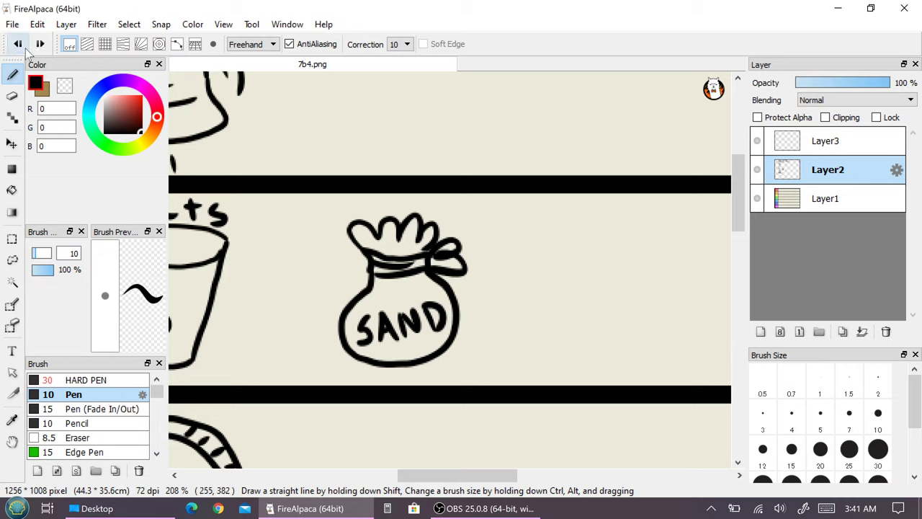
# Add a new layer above Layer2 and draw a bright green outlined arrow on it from the bell to the sand sack
pyautogui.click(760, 332)
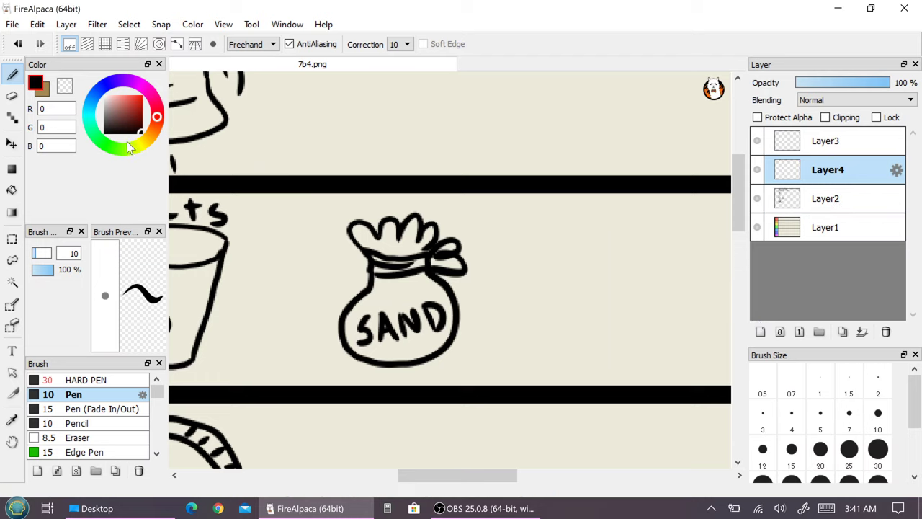
pyautogui.click(105, 144)
pyautogui.click(141, 104)
pyautogui.moveTo(225, 150)
pyautogui.mouseDown()
pyautogui.moveTo(286, 187)
pyautogui.moveTo(315, 221)
pyautogui.mouseUp()
pyautogui.moveTo(245, 132)
pyautogui.mouseDown()
pyautogui.moveTo(308, 182)
pyautogui.moveTo(314, 234)
pyautogui.moveTo(340, 227)
pyautogui.moveTo(337, 182)
pyautogui.mouseUp()
pyautogui.scroll(-1, 449, 283)
pyautogui.scroll(1, 448, 282)
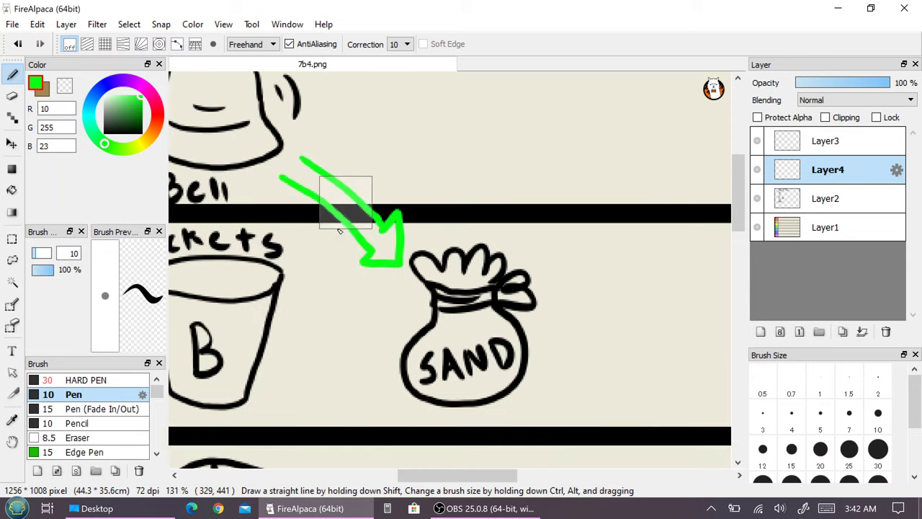
pyautogui.moveTo(281, 177); pyautogui.dragTo(300, 156)
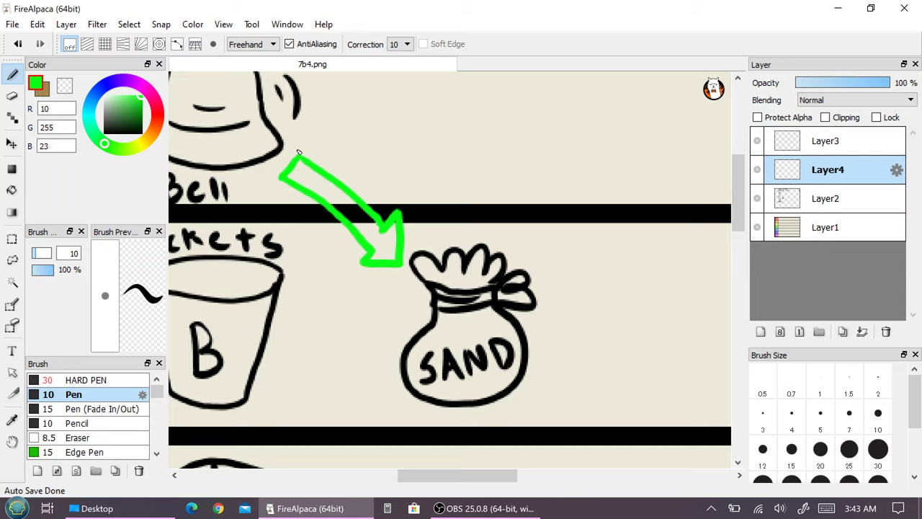
pyautogui.click(510, 510)
pyautogui.click(510, 511)
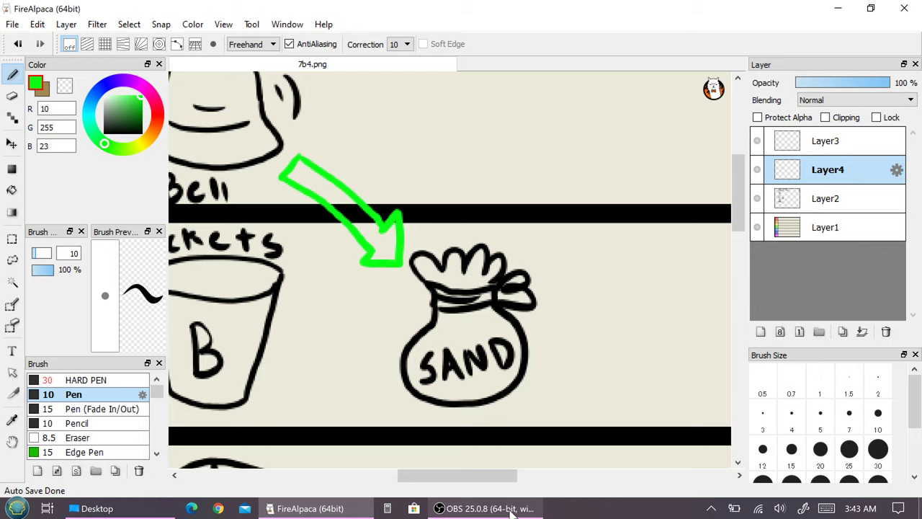
# On Layer2, draw a short-sleeved tunic with a buckled belt in black beside the dagger in the A row
pyautogui.click(820, 208)
pyautogui.keyDown('alt'); pyautogui.click(206, 181); pyautogui.keyUp('alt')
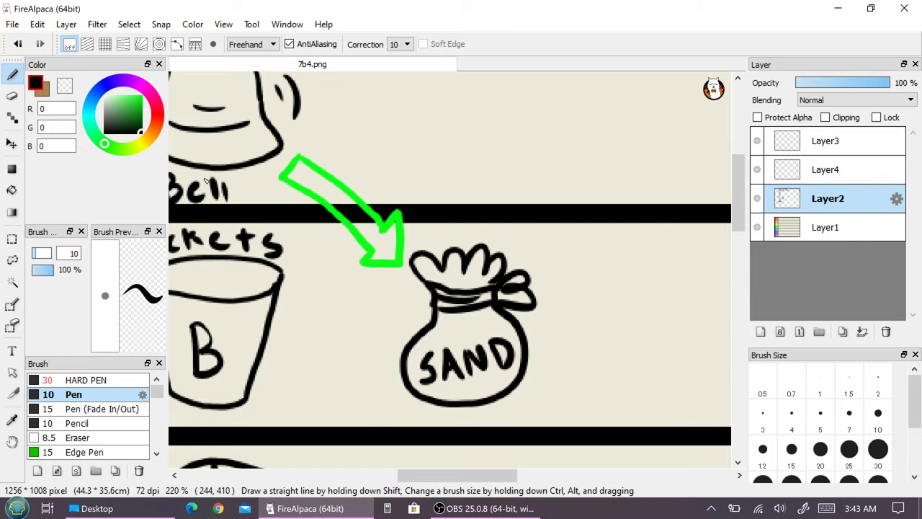
pyautogui.scroll(-3, 541, 222)
pyautogui.scroll(-1, 542, 222)
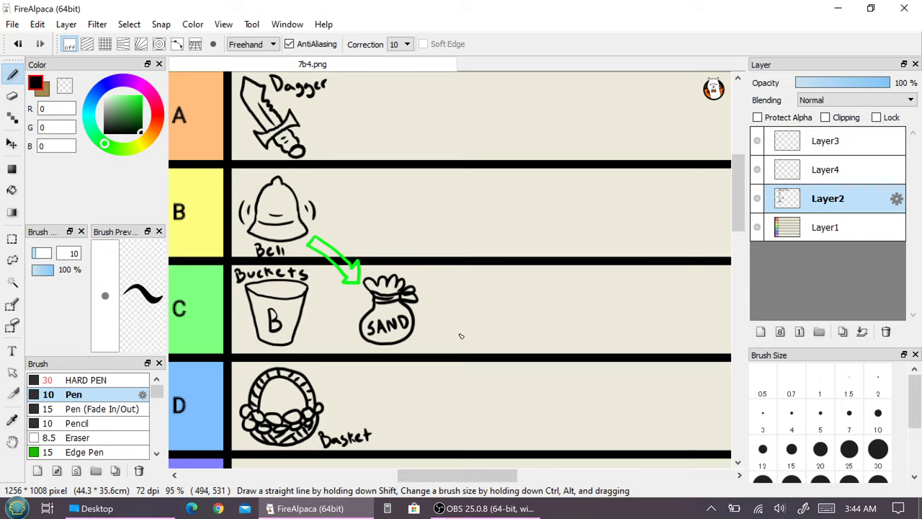
pyautogui.scroll(-3, 461, 336)
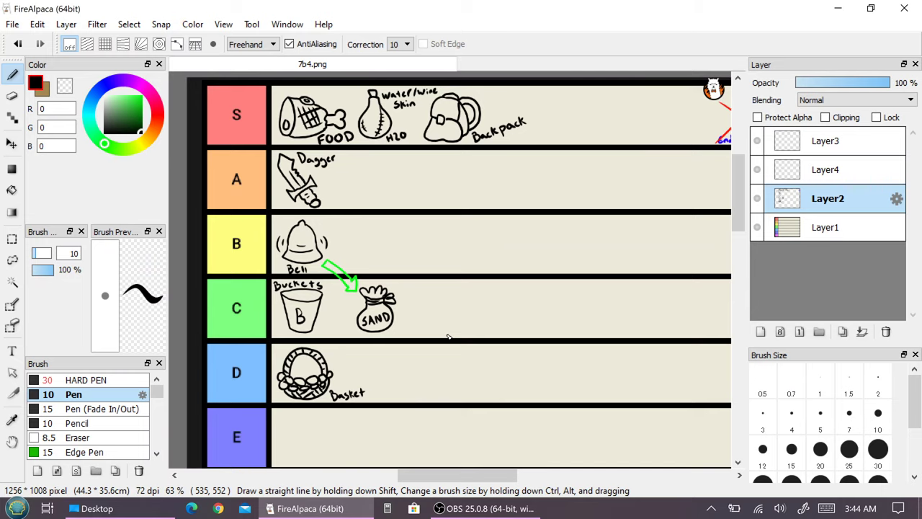
pyautogui.scroll(4, 381, 170)
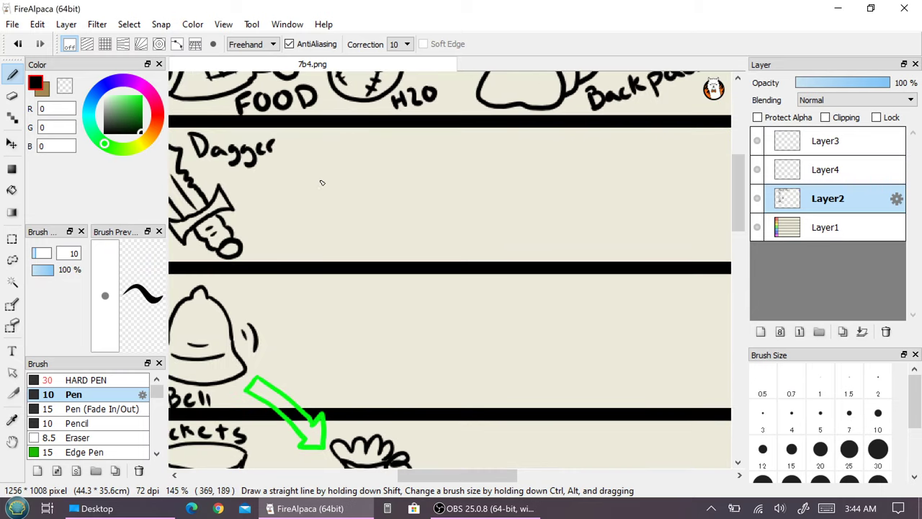
pyautogui.moveTo(306, 183)
pyautogui.mouseDown()
pyautogui.moveTo(318, 201)
pyautogui.moveTo(332, 159)
pyautogui.moveTo(341, 163)
pyautogui.moveTo(334, 151)
pyautogui.moveTo(350, 158)
pyautogui.moveTo(372, 150)
pyautogui.moveTo(405, 165)
pyautogui.moveTo(401, 185)
pyautogui.mouseUp()
pyautogui.moveTo(320, 202); pyautogui.dragTo(336, 190)
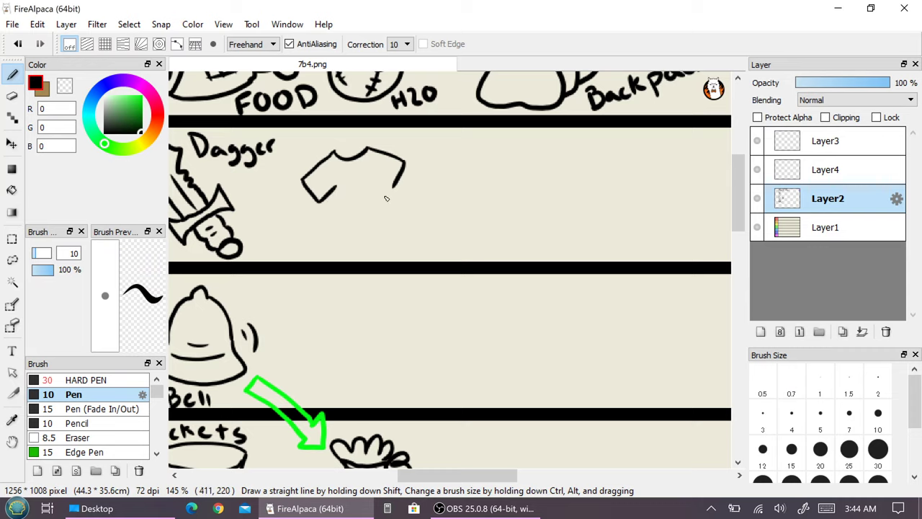
pyautogui.moveTo(393, 187)
pyautogui.mouseDown()
pyautogui.moveTo(375, 181)
pyautogui.moveTo(332, 211)
pyautogui.moveTo(329, 230)
pyautogui.moveTo(343, 239)
pyautogui.moveTo(396, 227)
pyautogui.moveTo(389, 215)
pyautogui.moveTo(398, 231)
pyautogui.mouseUp()
pyautogui.moveTo(334, 205)
pyautogui.mouseDown()
pyautogui.moveTo(389, 198)
pyautogui.moveTo(372, 219)
pyautogui.moveTo(387, 212)
pyautogui.moveTo(353, 216)
pyautogui.moveTo(363, 217)
pyautogui.mouseUp()
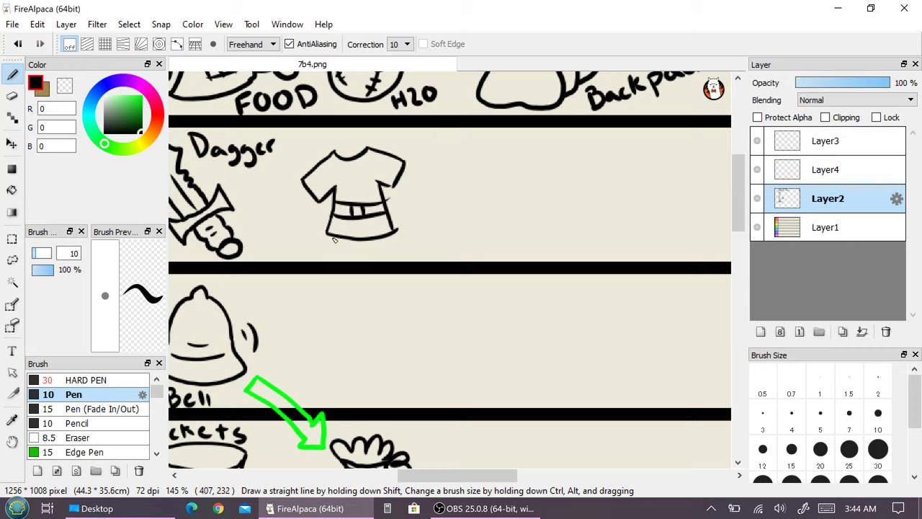
# Hand-letter "Extra Clothes" beneath the tunic in the A row
pyautogui.moveTo(294, 242)
pyautogui.mouseDown()
pyautogui.moveTo(303, 256)
pyautogui.moveTo(303, 241)
pyautogui.mouseUp()
pyautogui.moveTo(294, 248)
pyautogui.mouseDown()
pyautogui.moveTo(325, 256)
pyautogui.moveTo(329, 247)
pyautogui.mouseUp()
pyautogui.moveTo(333, 248)
pyautogui.mouseDown()
pyautogui.moveTo(333, 257)
pyautogui.moveTo(339, 247)
pyautogui.moveTo(355, 257)
pyautogui.moveTo(417, 258)
pyautogui.moveTo(424, 245)
pyautogui.moveTo(426, 258)
pyautogui.mouseUp()
pyautogui.moveTo(427, 252); pyautogui.dragTo(444, 255)
pyautogui.click(511, 509)
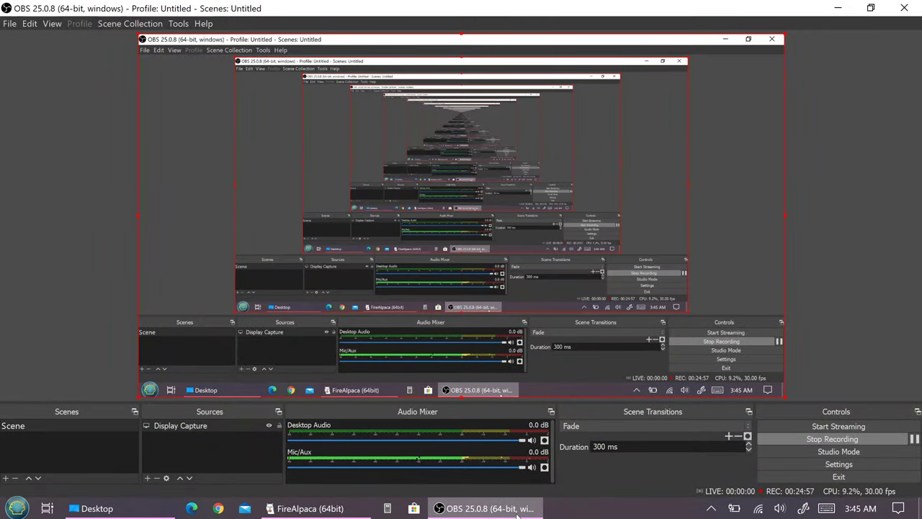
pyautogui.click(515, 509)
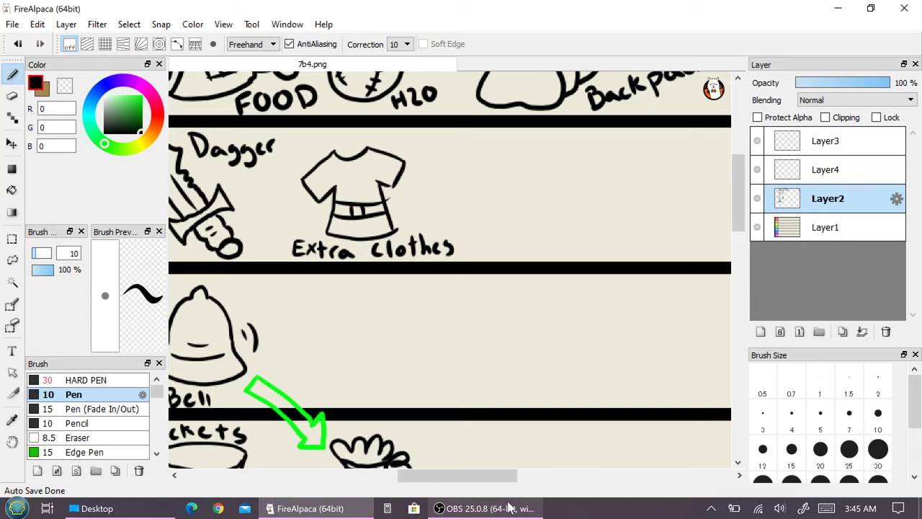
# On Layer4, write "x4" in bright green beside the tunic
pyautogui.click(827, 169)
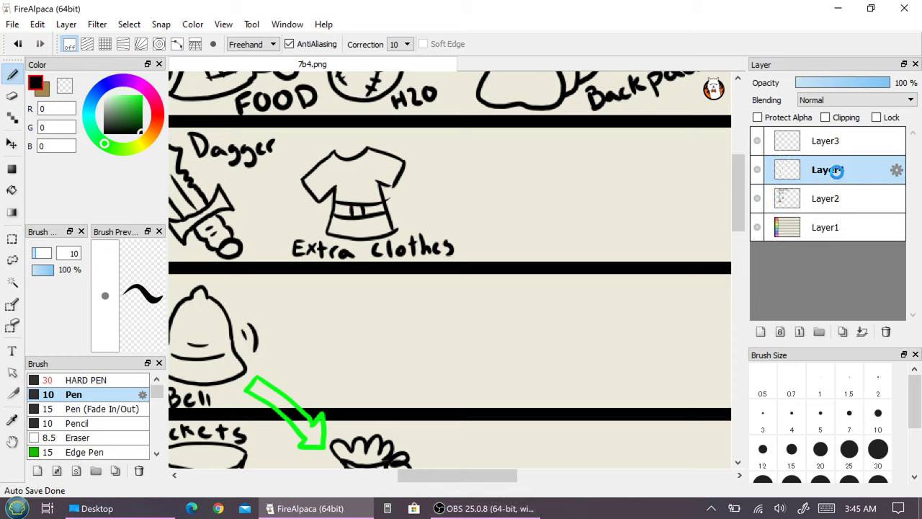
pyautogui.click(135, 106)
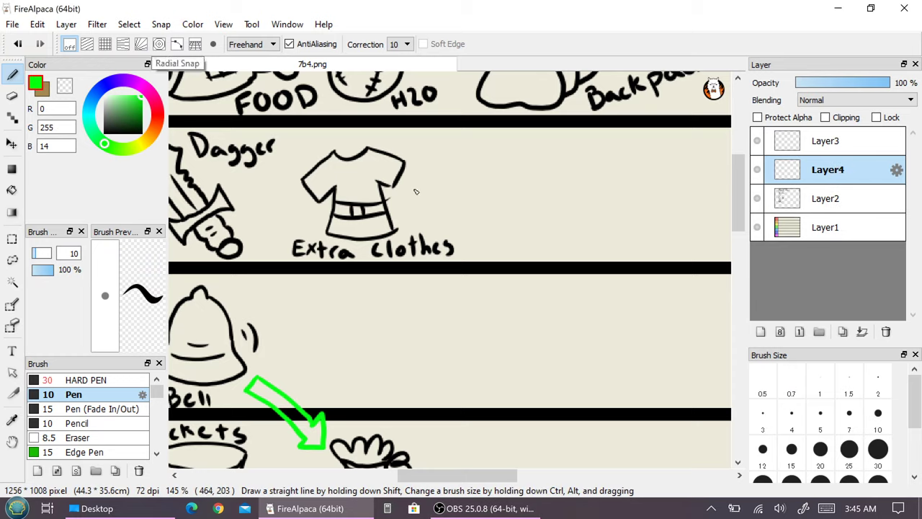
pyautogui.moveTo(398, 198)
pyautogui.mouseDown()
pyautogui.moveTo(415, 209)
pyautogui.moveTo(400, 211)
pyautogui.mouseUp()
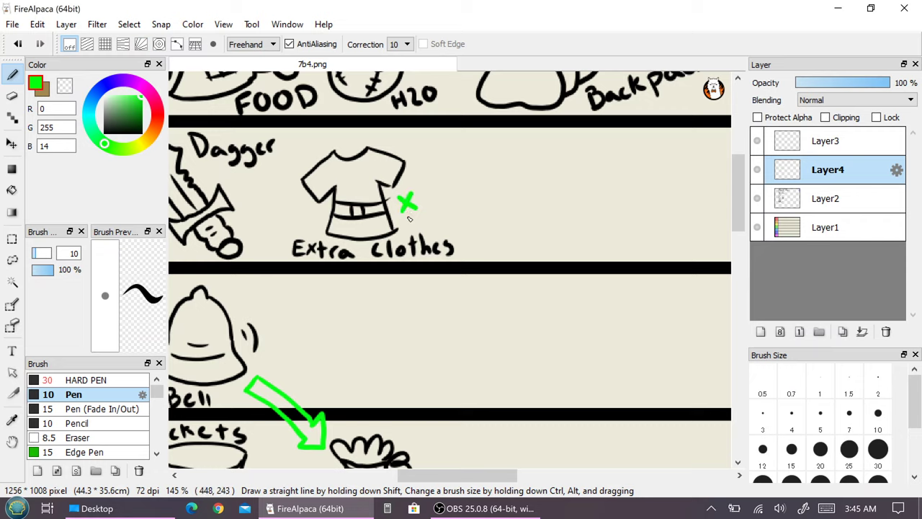
pyautogui.moveTo(425, 182); pyautogui.dragTo(436, 211)
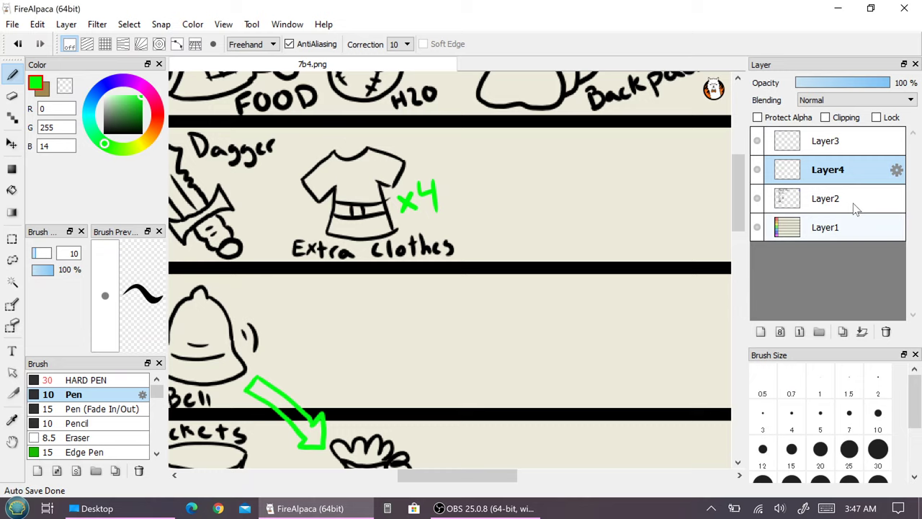
# On Layer2, draw spiky star-shaped caltrops in black at the start of the E row
pyautogui.click(828, 199)
pyautogui.scroll(-3, 582, 313)
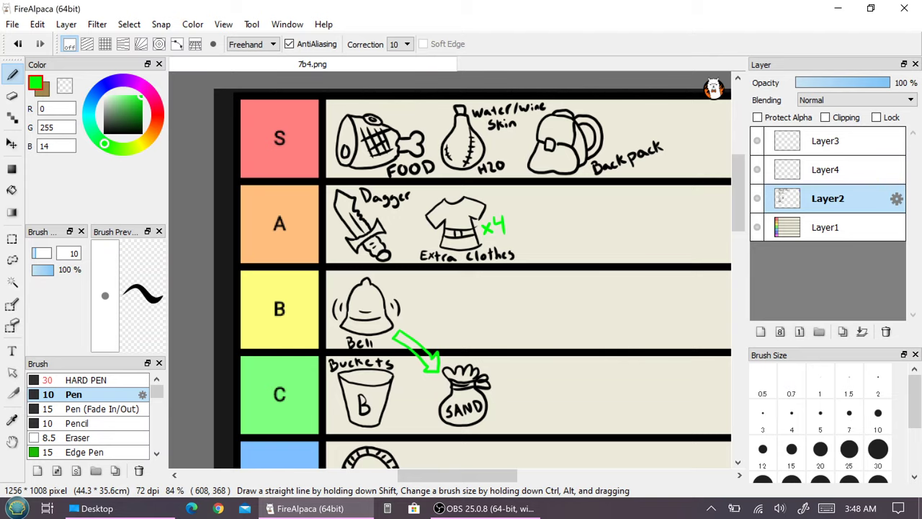
pyautogui.scroll(-2, 472, 270)
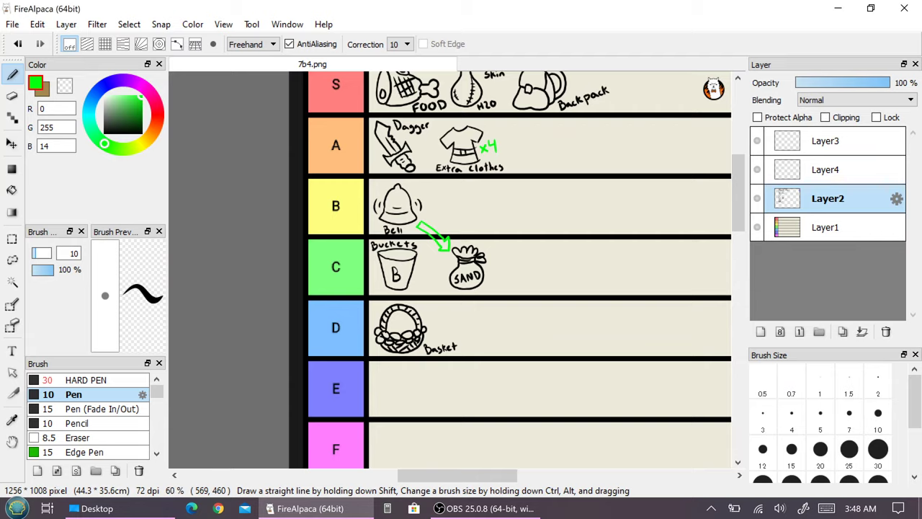
pyautogui.scroll(-3, 471, 271)
pyautogui.scroll(1, 503, 149)
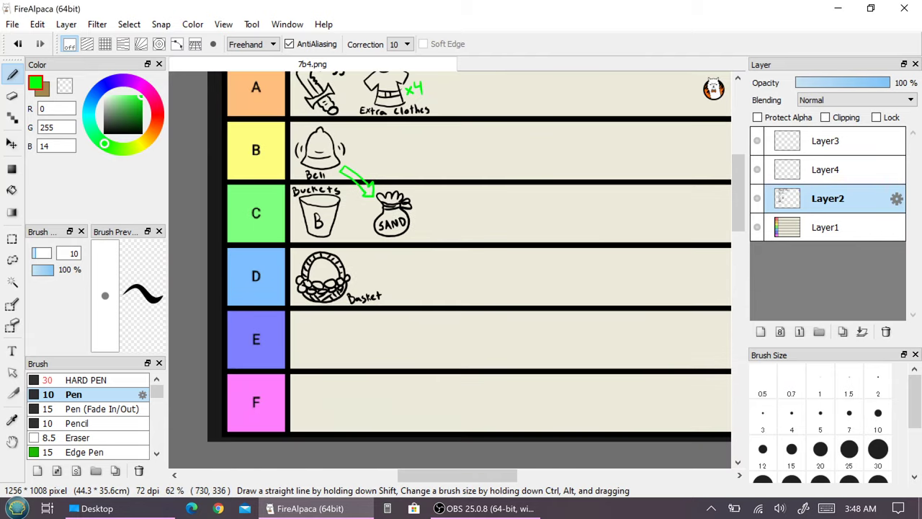
pyautogui.click(140, 134)
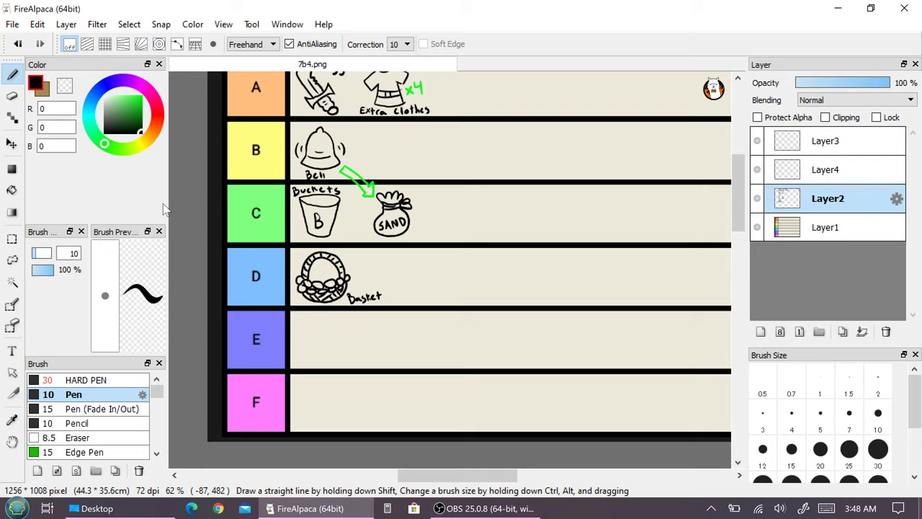
pyautogui.scroll(4, 338, 310)
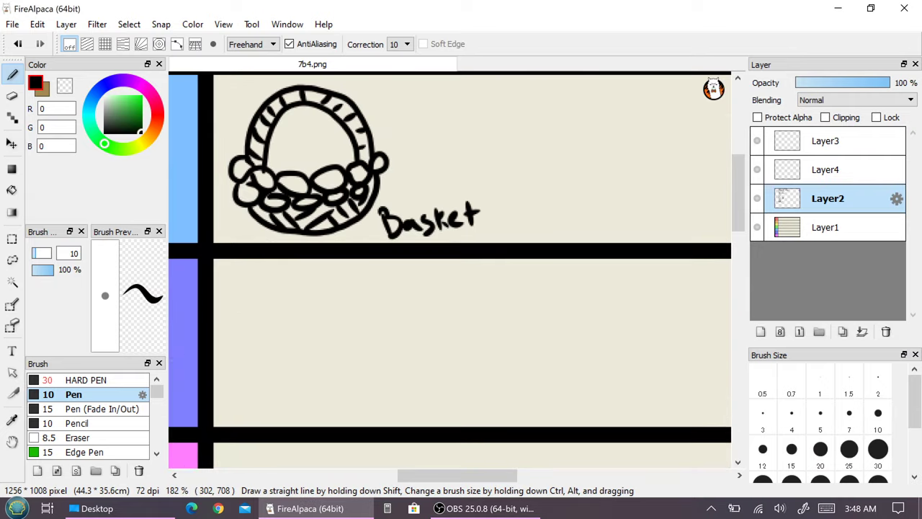
pyautogui.moveTo(255, 349)
pyautogui.mouseDown()
pyautogui.moveTo(262, 312)
pyautogui.moveTo(274, 341)
pyautogui.moveTo(266, 354)
pyautogui.moveTo(294, 368)
pyautogui.moveTo(274, 342)
pyautogui.moveTo(289, 328)
pyautogui.moveTo(283, 346)
pyautogui.moveTo(252, 348)
pyautogui.mouseUp()
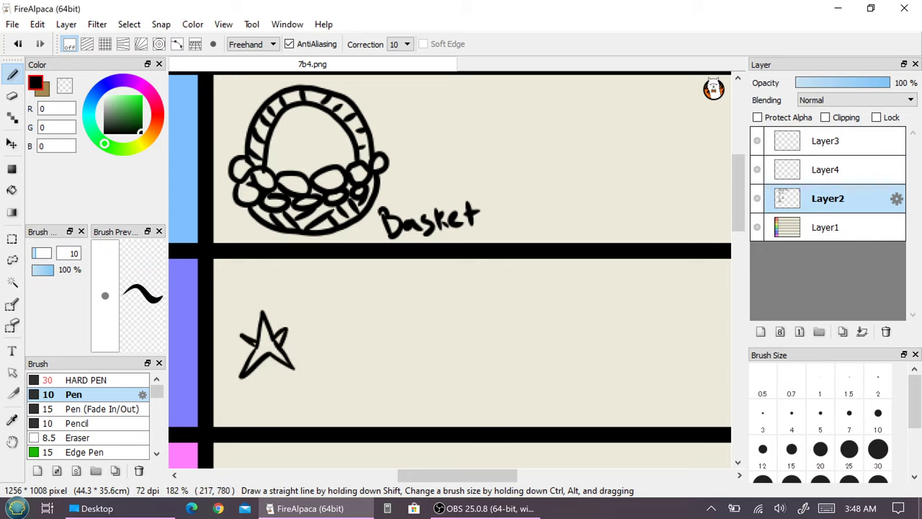
pyautogui.moveTo(303, 311)
pyautogui.mouseDown()
pyautogui.moveTo(315, 271)
pyautogui.moveTo(339, 310)
pyautogui.moveTo(301, 330)
pyautogui.moveTo(346, 320)
pyautogui.moveTo(341, 282)
pyautogui.moveTo(336, 297)
pyautogui.moveTo(301, 301)
pyautogui.mouseUp()
# Draw a cluster of seven small circles as ball bearings at the start of the F row
pyautogui.scroll(-5, 302, 276)
pyautogui.scroll(2, 415, 292)
pyautogui.scroll(4, 416, 292)
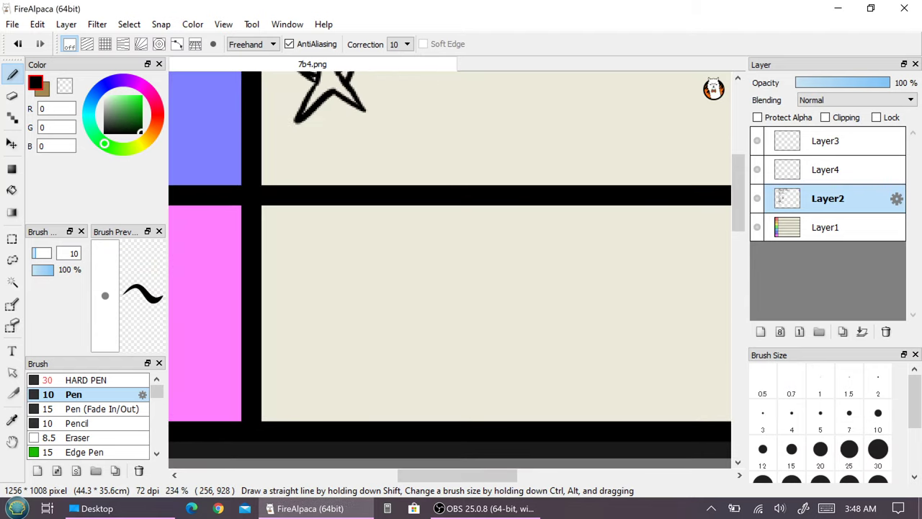
pyautogui.moveTo(292, 311)
pyautogui.mouseDown()
pyautogui.moveTo(298, 330)
pyautogui.moveTo(293, 313)
pyautogui.moveTo(315, 291)
pyautogui.mouseUp()
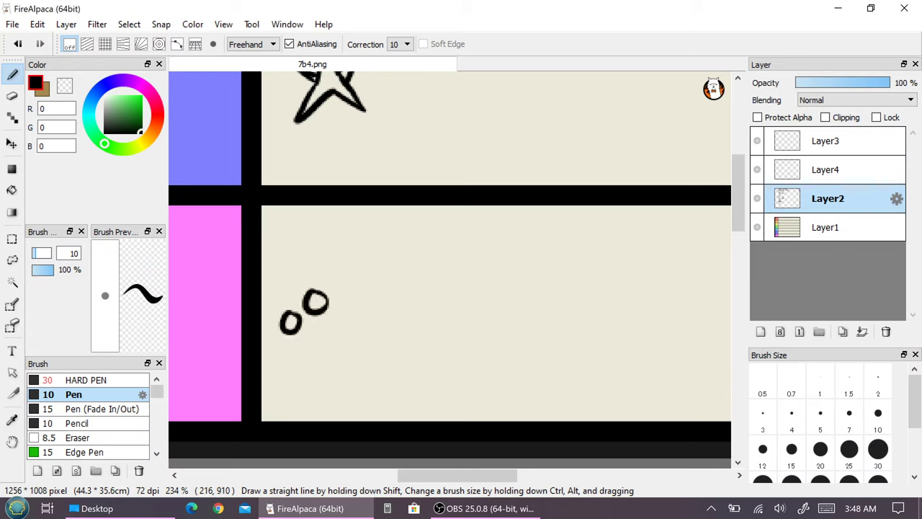
pyautogui.moveTo(321, 323)
pyautogui.mouseDown()
pyautogui.moveTo(314, 338)
pyautogui.moveTo(317, 324)
pyautogui.moveTo(345, 306)
pyautogui.mouseUp()
pyautogui.moveTo(341, 274)
pyautogui.mouseDown()
pyautogui.moveTo(333, 288)
pyautogui.moveTo(340, 274)
pyautogui.moveTo(373, 284)
pyautogui.moveTo(382, 313)
pyautogui.mouseUp()
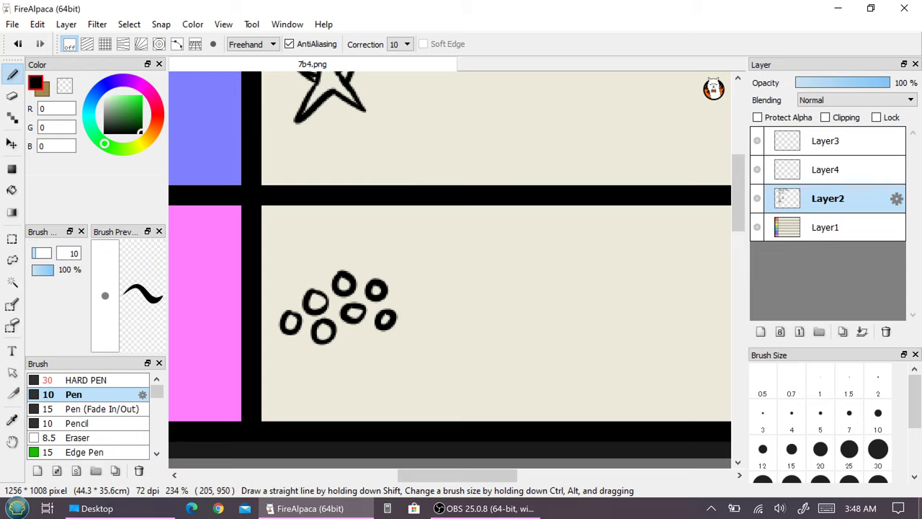
# Hand-letter "Ball Barings" on two lines beneath the circles in the F row
pyautogui.moveTo(276, 359)
pyautogui.mouseDown()
pyautogui.moveTo(288, 387)
pyautogui.moveTo(281, 372)
pyautogui.moveTo(287, 386)
pyautogui.moveTo(324, 381)
pyautogui.mouseUp()
pyautogui.moveTo(333, 353)
pyautogui.mouseDown()
pyautogui.moveTo(329, 375)
pyautogui.moveTo(341, 375)
pyautogui.moveTo(330, 412)
pyautogui.mouseUp()
pyautogui.moveTo(318, 386)
pyautogui.mouseDown()
pyautogui.moveTo(328, 410)
pyautogui.moveTo(365, 406)
pyautogui.mouseUp()
pyautogui.moveTo(370, 389)
pyautogui.mouseDown()
pyautogui.moveTo(368, 405)
pyautogui.moveTo(375, 383)
pyautogui.mouseUp()
pyautogui.moveTo(385, 386)
pyautogui.mouseDown()
pyautogui.moveTo(424, 380)
pyautogui.moveTo(430, 408)
pyautogui.mouseUp()
pyautogui.moveTo(448, 366); pyautogui.dragTo(441, 391)
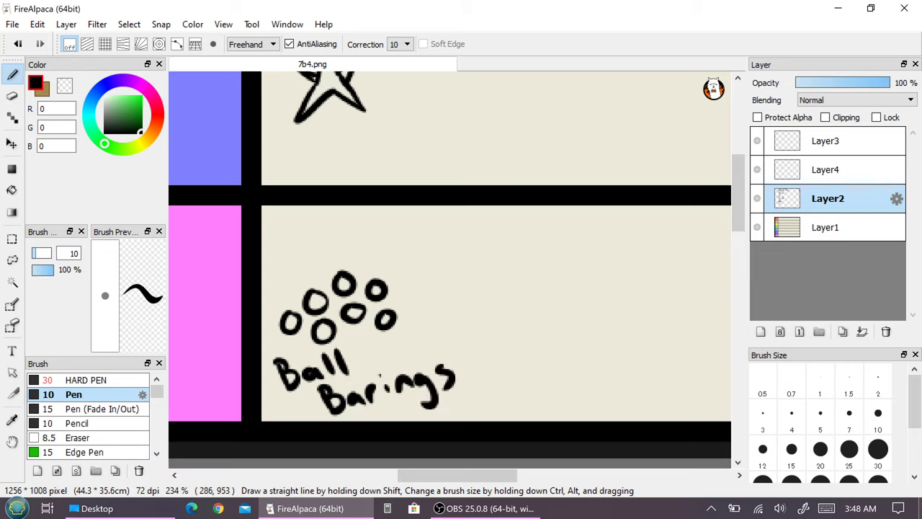
# Hand-letter "Caltrops" beneath the star shape in the E row
pyautogui.moveTo(286, 150); pyautogui.dragTo(281, 173)
pyautogui.moveTo(291, 166); pyautogui.dragTo(311, 170)
pyautogui.moveTo(321, 139)
pyautogui.mouseDown()
pyautogui.moveTo(314, 169)
pyautogui.moveTo(333, 161)
pyautogui.mouseUp()
pyautogui.moveTo(326, 148)
pyautogui.mouseDown()
pyautogui.moveTo(374, 141)
pyautogui.moveTo(398, 166)
pyautogui.mouseUp()
pyautogui.moveTo(395, 135)
pyautogui.mouseDown()
pyautogui.moveTo(396, 147)
pyautogui.moveTo(419, 147)
pyautogui.mouseUp()
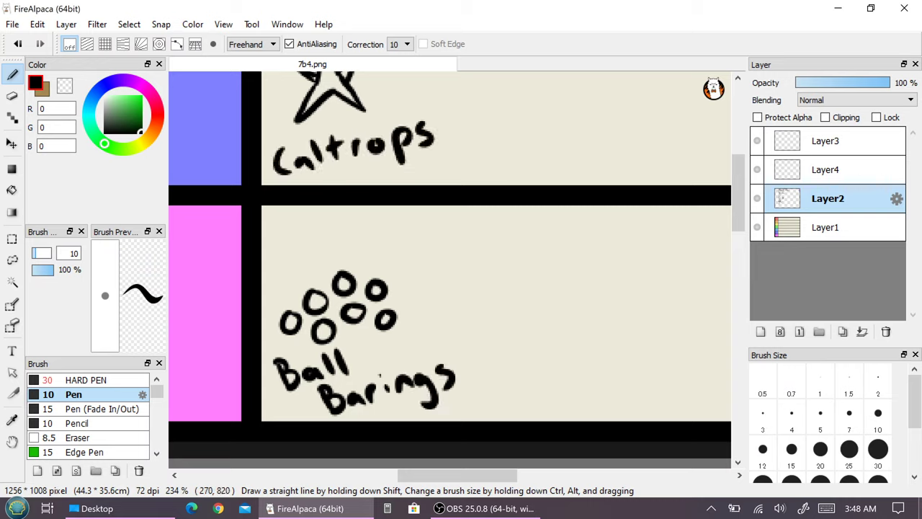
# Move the caltrops drawing and its label from the E row into the D row beside the basket, and clear the selection
pyautogui.scroll(-4, 497, 350)
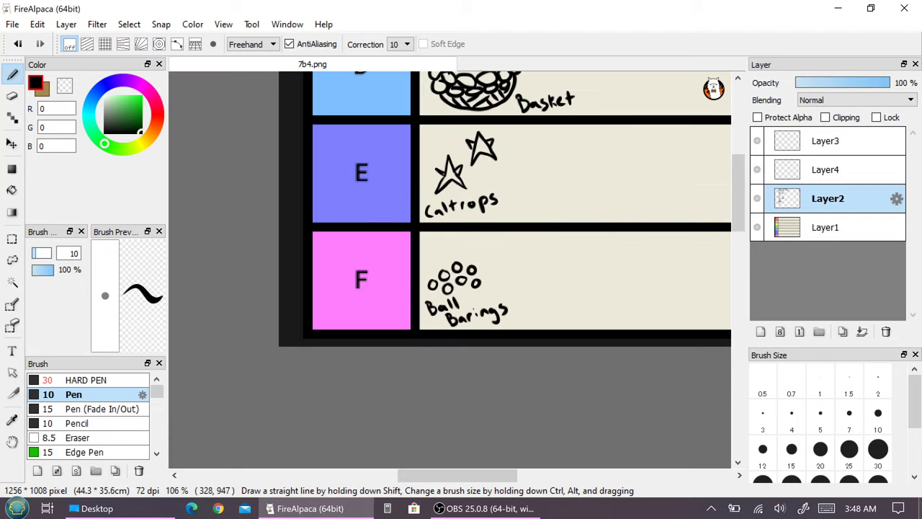
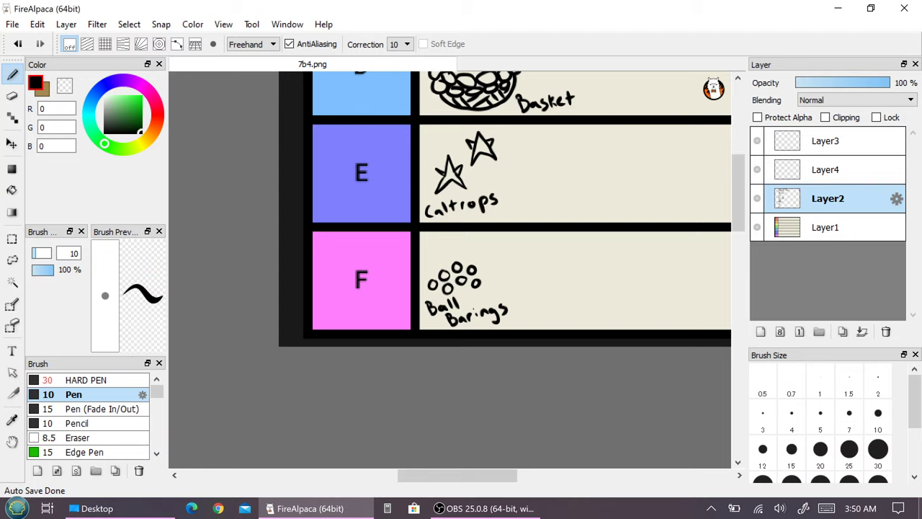
pyautogui.moveTo(569, 277); pyautogui.dragTo(512, 352)
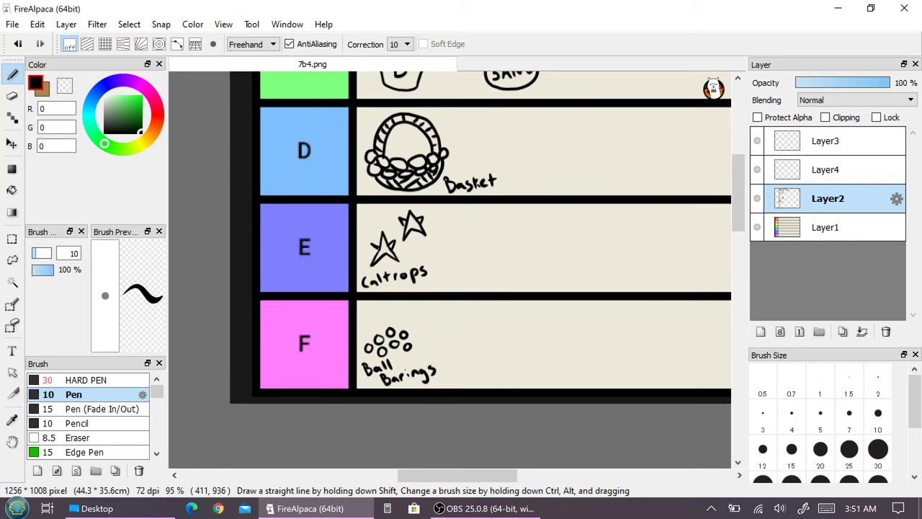
pyautogui.click(11, 238)
pyautogui.moveTo(356, 203)
pyautogui.mouseDown()
pyautogui.moveTo(423, 285)
pyautogui.moveTo(448, 297)
pyautogui.mouseUp()
pyautogui.click(11, 144)
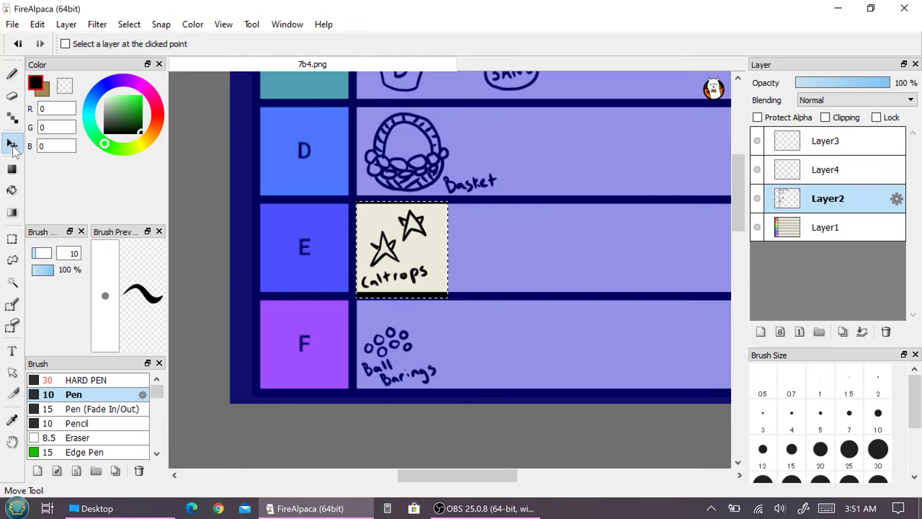
pyautogui.moveTo(408, 268)
pyautogui.mouseDown()
pyautogui.moveTo(571, 190)
pyautogui.moveTo(571, 162)
pyautogui.mouseUp()
pyautogui.click(16, 244)
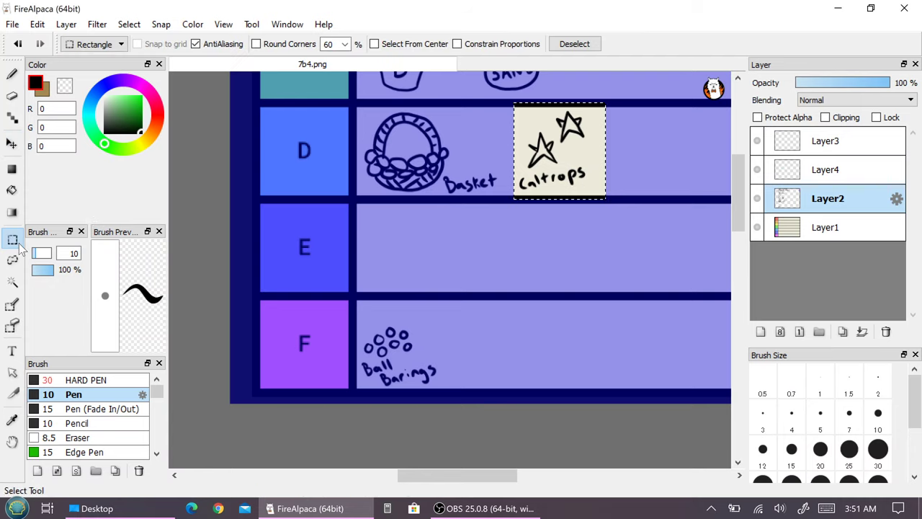
pyautogui.click(333, 277)
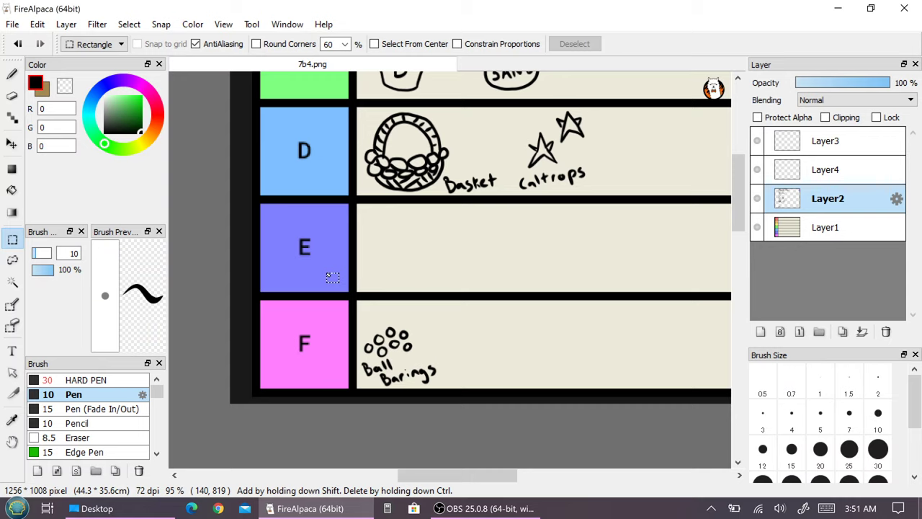
# Shift the colour wheel's hue to red and make Layer3 the active layer
pyautogui.click(157, 113)
pyautogui.click(803, 145)
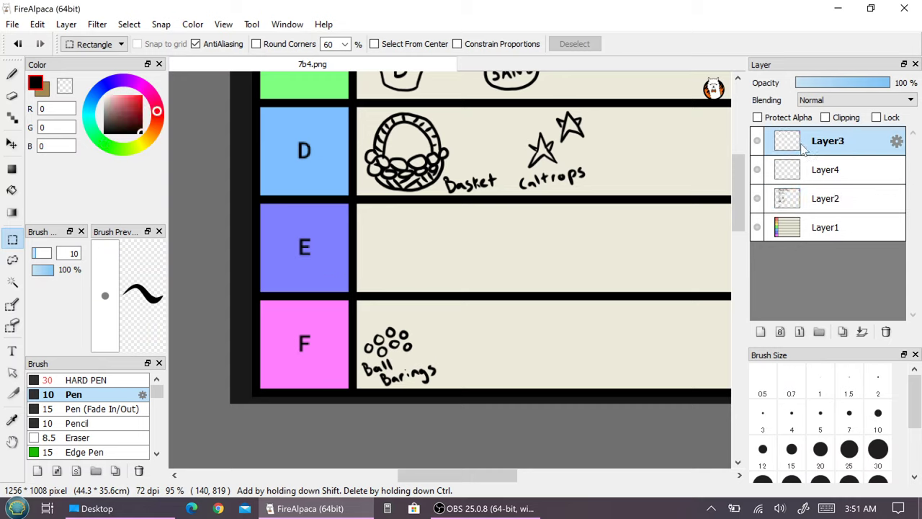
pyautogui.moveTo(409, 317); pyautogui.dragTo(454, 351)
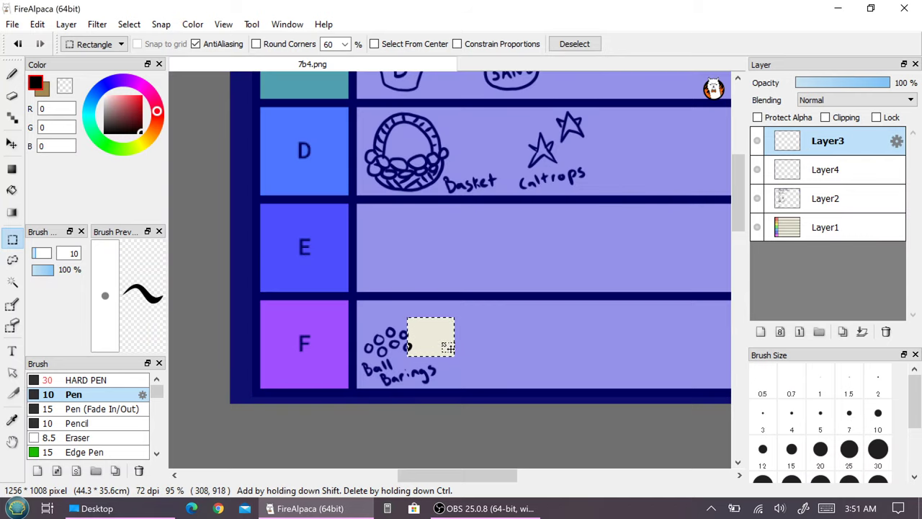
pyautogui.click(490, 325)
pyautogui.hotkey('ctrl', 'd')
# Draw a bright red X beside the ball bearings in the F row and hand-letter "No!" beneath it with the Pen
pyautogui.click(12, 75)
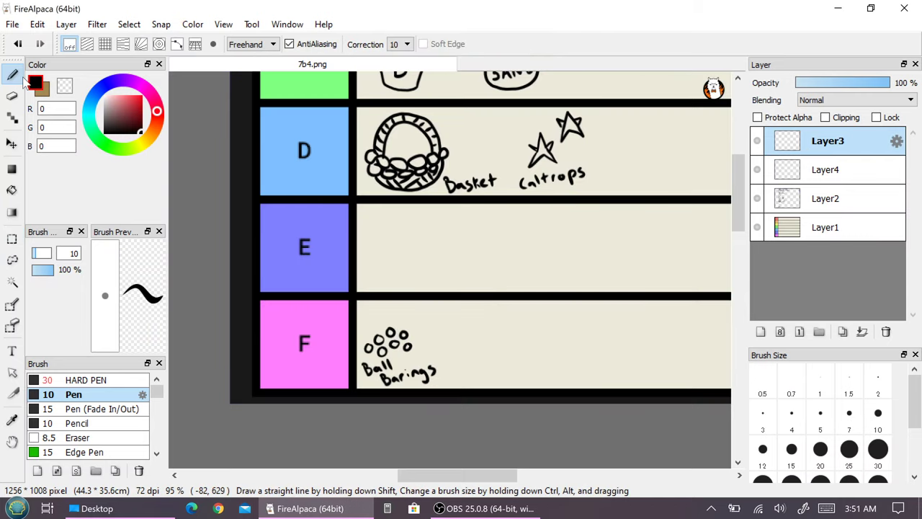
pyautogui.click(139, 96)
pyautogui.moveTo(409, 317); pyautogui.dragTo(450, 353)
pyautogui.moveTo(439, 312)
pyautogui.mouseDown()
pyautogui.moveTo(423, 351)
pyautogui.moveTo(474, 362)
pyautogui.mouseUp()
pyautogui.click(476, 369)
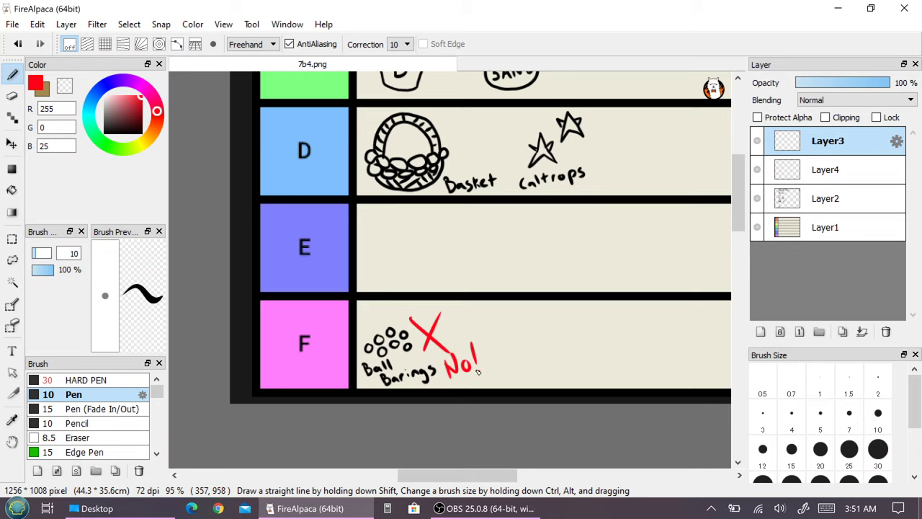
pyautogui.click(12, 238)
pyautogui.hotkey('ctrl', 'a')
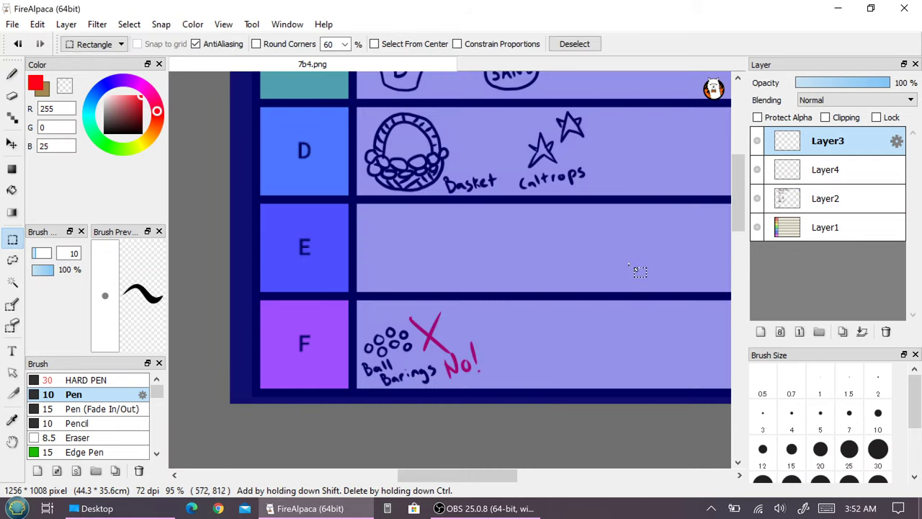
pyautogui.hotkey('ctrl', 'd')
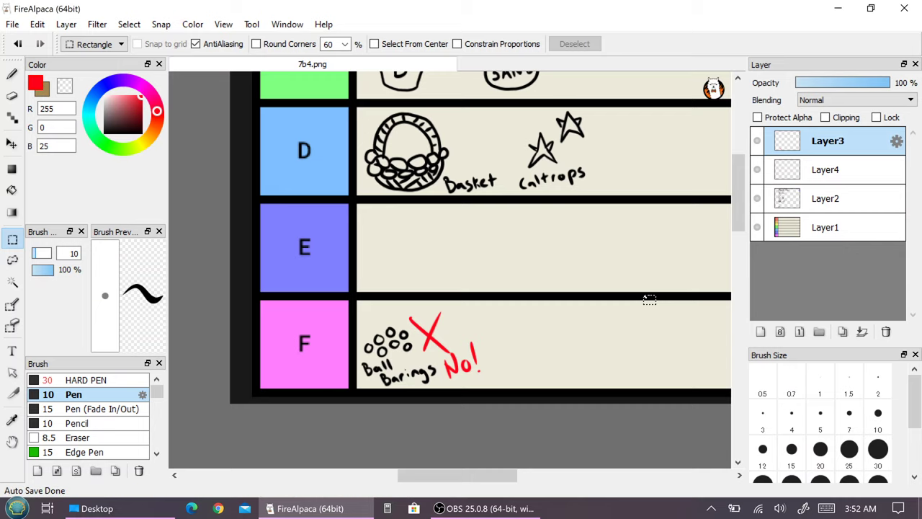
# On Layer2, draw five small black circles at the start of the E row and hand-letter "Marbles" beneath them
pyautogui.keyDown('alt'); pyautogui.click(649, 299); pyautogui.keyUp('alt')
pyautogui.click(12, 74)
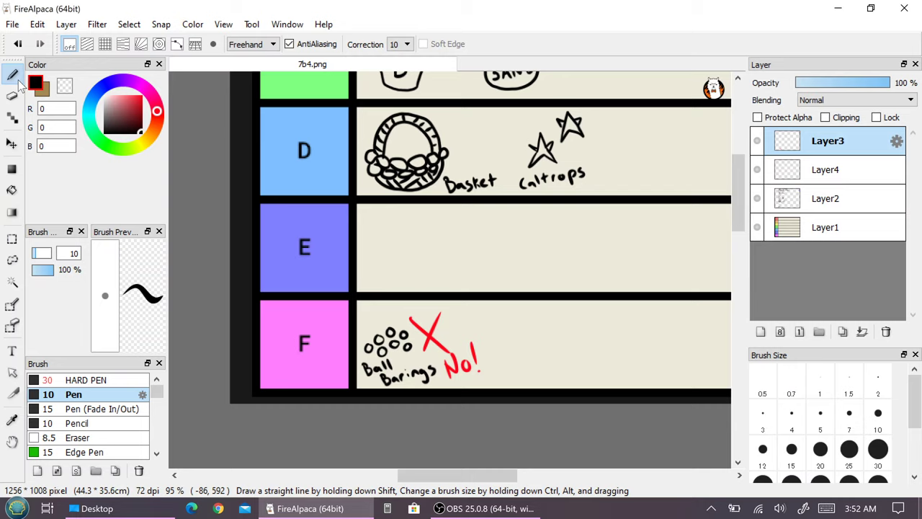
pyautogui.click(826, 198)
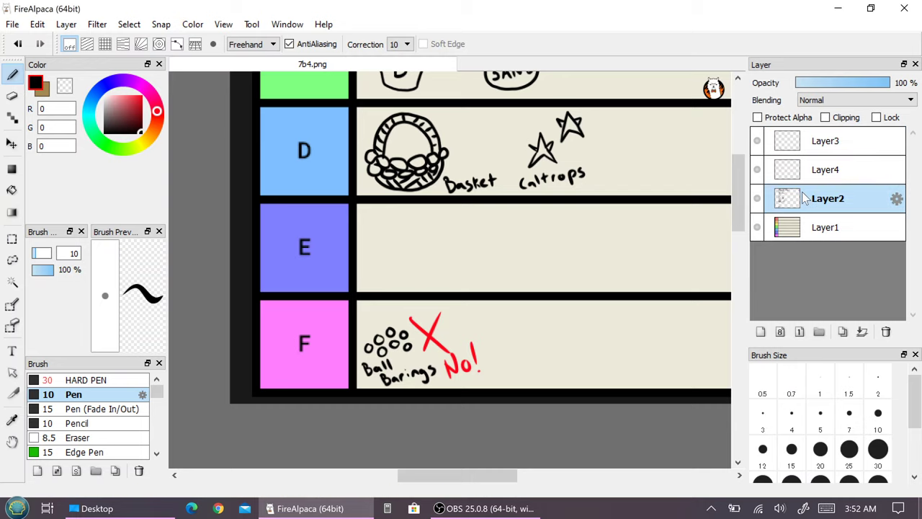
pyautogui.moveTo(372, 235)
pyautogui.mouseDown()
pyautogui.moveTo(389, 233)
pyautogui.moveTo(383, 226)
pyautogui.moveTo(398, 218)
pyautogui.moveTo(374, 216)
pyautogui.moveTo(408, 234)
pyautogui.mouseUp()
pyautogui.click(362, 264)
pyautogui.moveTo(363, 275)
pyautogui.mouseDown()
pyautogui.moveTo(369, 265)
pyautogui.moveTo(432, 260)
pyautogui.moveTo(422, 259)
pyautogui.mouseUp()
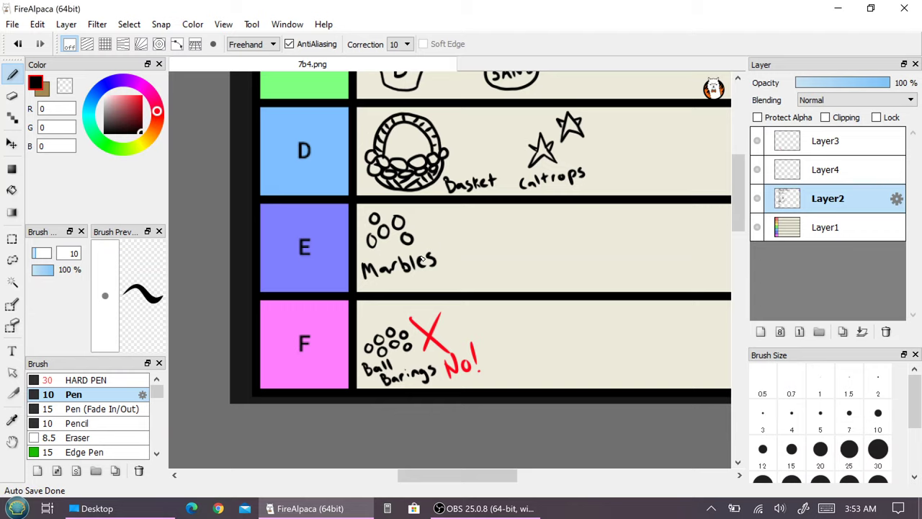
# Draw a slanted cylindrical scroll case with a rolled scroll sticking out, beside the sand bag in the C row
pyautogui.scroll(-2, 424, 259)
pyautogui.scroll(4, 430, 315)
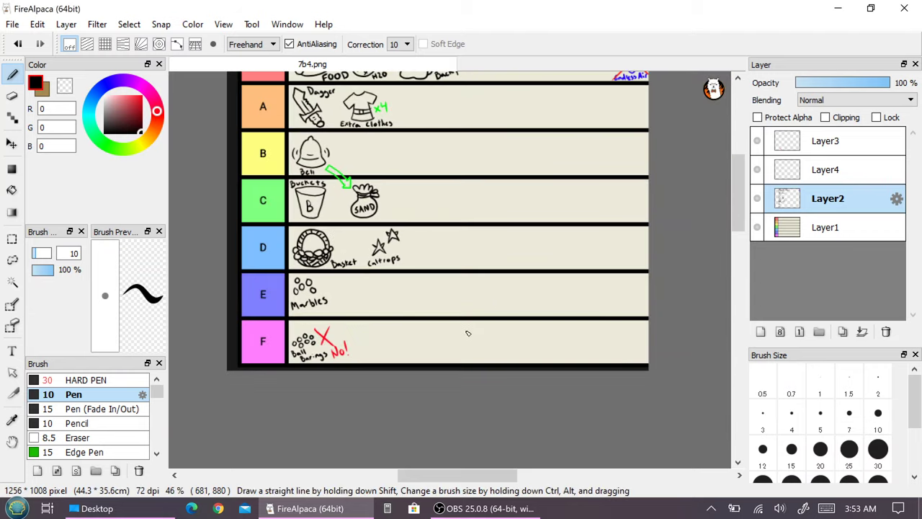
pyautogui.scroll(1, 431, 315)
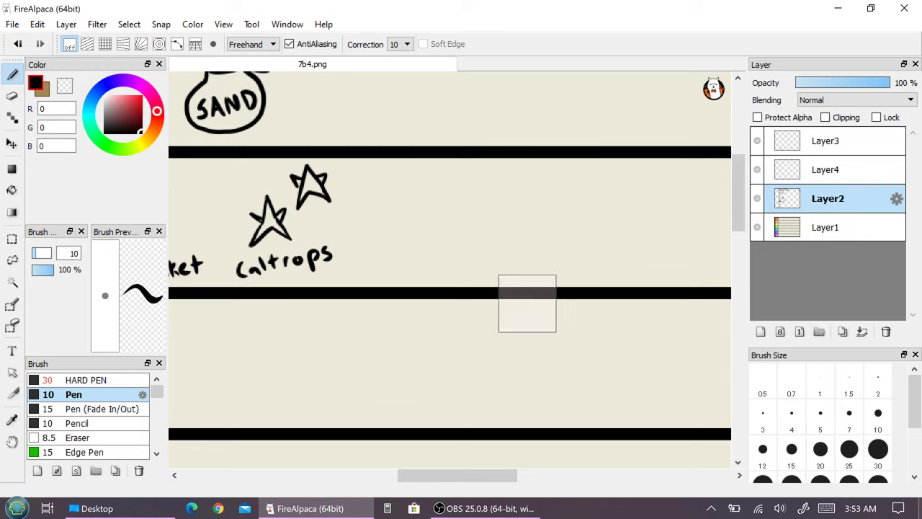
pyautogui.scroll(-2, 404, 303)
pyautogui.scroll(3, 403, 303)
pyautogui.scroll(3, 333, 233)
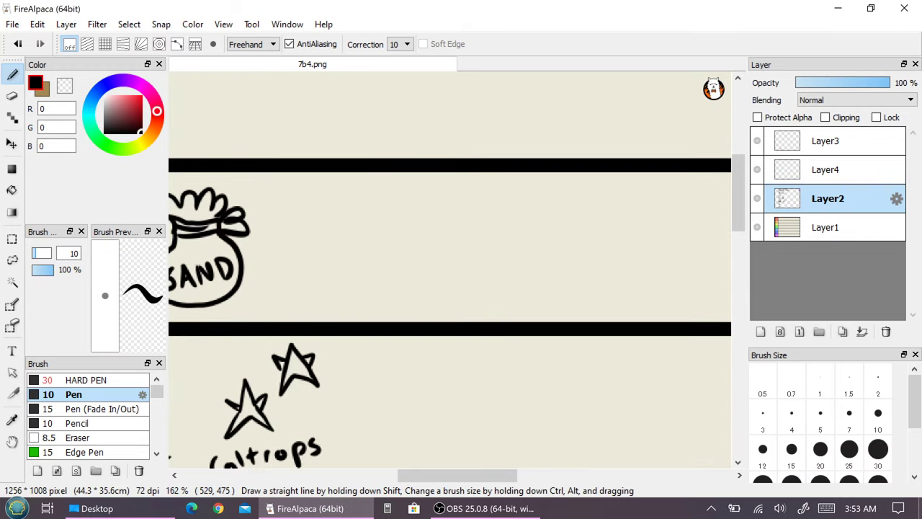
pyautogui.click(321, 223)
pyautogui.moveTo(320, 224)
pyautogui.mouseDown()
pyautogui.moveTo(310, 202)
pyautogui.moveTo(334, 188)
pyautogui.moveTo(346, 209)
pyautogui.moveTo(326, 202)
pyautogui.moveTo(308, 243)
pyautogui.moveTo(343, 230)
pyautogui.moveTo(360, 205)
pyautogui.moveTo(348, 196)
pyautogui.mouseUp()
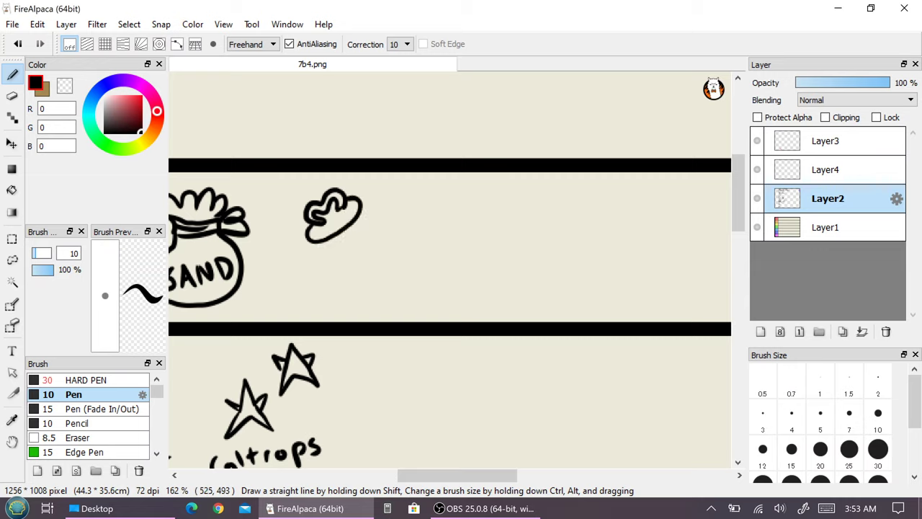
pyautogui.moveTo(310, 243)
pyautogui.mouseDown()
pyautogui.moveTo(379, 305)
pyautogui.moveTo(414, 313)
pyautogui.moveTo(428, 294)
pyautogui.mouseUp()
pyautogui.moveTo(362, 203)
pyautogui.mouseDown()
pyautogui.moveTo(412, 259)
pyautogui.moveTo(429, 295)
pyautogui.mouseUp()
pyautogui.moveTo(323, 252)
pyautogui.mouseDown()
pyautogui.moveTo(355, 239)
pyautogui.moveTo(371, 215)
pyautogui.mouseUp()
# Hand-letter "Scroll Case" on two lines beside the case in the C row
pyautogui.moveTo(379, 180)
pyautogui.mouseDown()
pyautogui.moveTo(374, 202)
pyautogui.moveTo(426, 189)
pyautogui.mouseUp()
pyautogui.moveTo(436, 180); pyautogui.dragTo(438, 199)
pyautogui.moveTo(448, 177)
pyautogui.mouseDown()
pyautogui.moveTo(451, 197)
pyautogui.moveTo(416, 232)
pyautogui.moveTo(479, 229)
pyautogui.mouseUp()
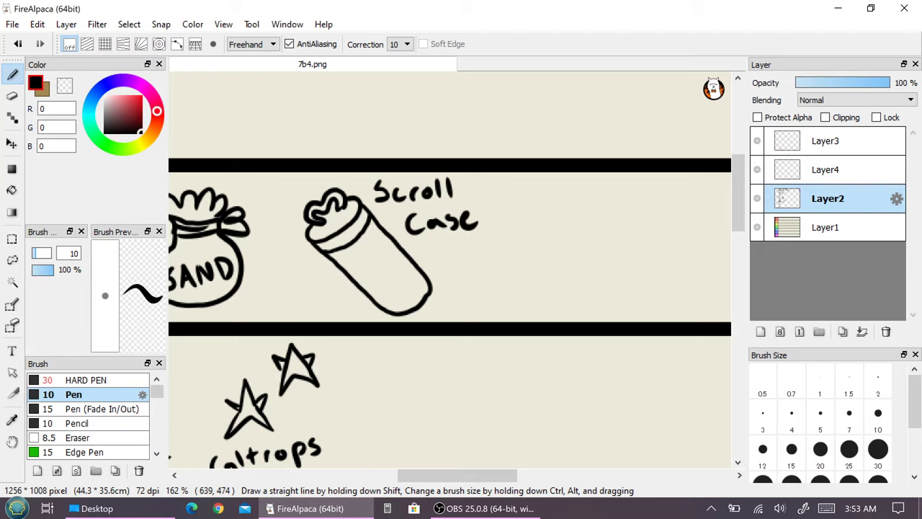
# Draw a chalk stick beside the extra clothes in the A row and hand-letter "Chalk" next to it with two underlines
pyautogui.scroll(-5, 504, 245)
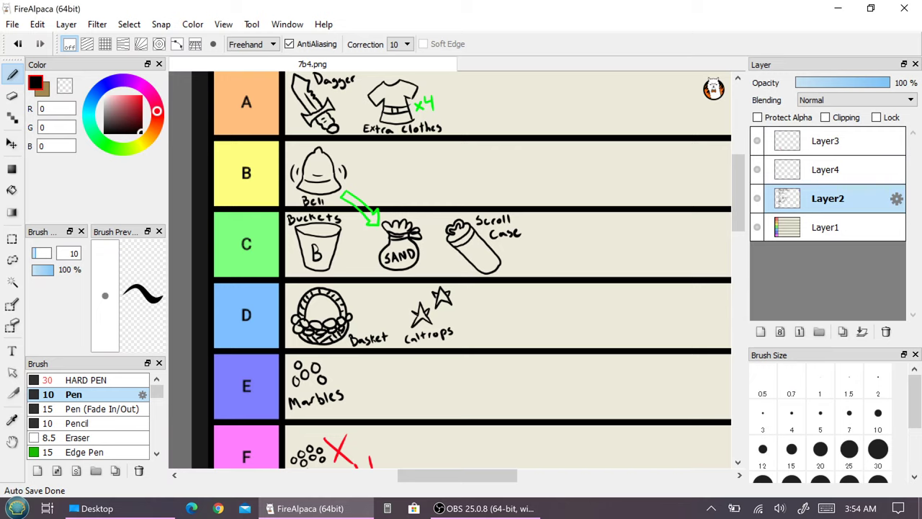
pyautogui.scroll(3, 450, 270)
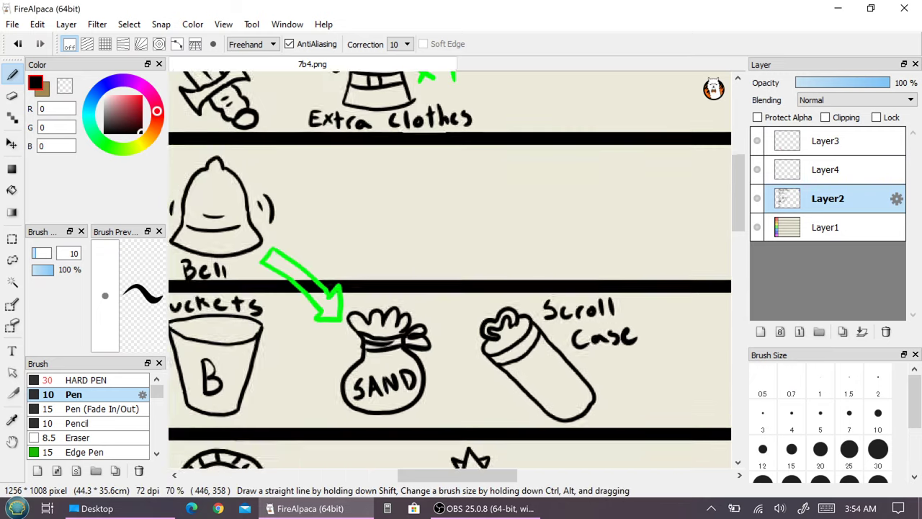
pyautogui.scroll(-3, 450, 270)
pyautogui.scroll(3, 450, 270)
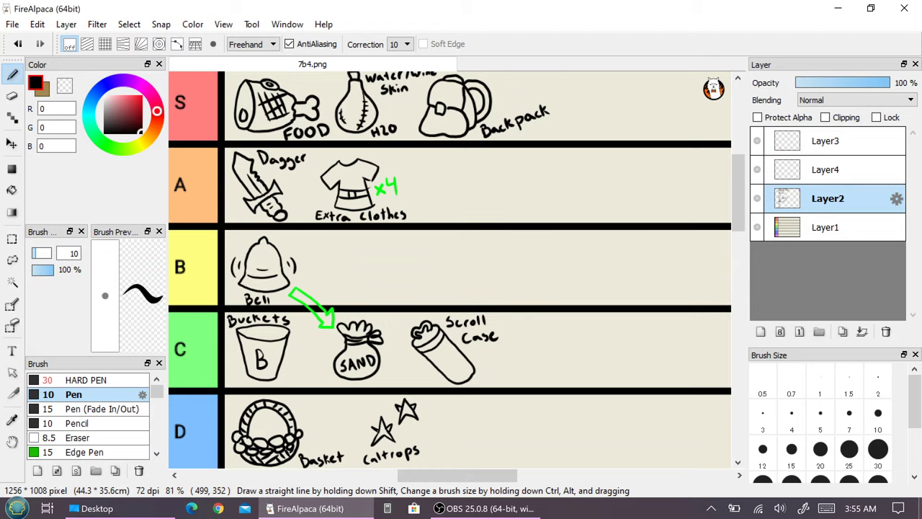
pyautogui.scroll(3, 451, 270)
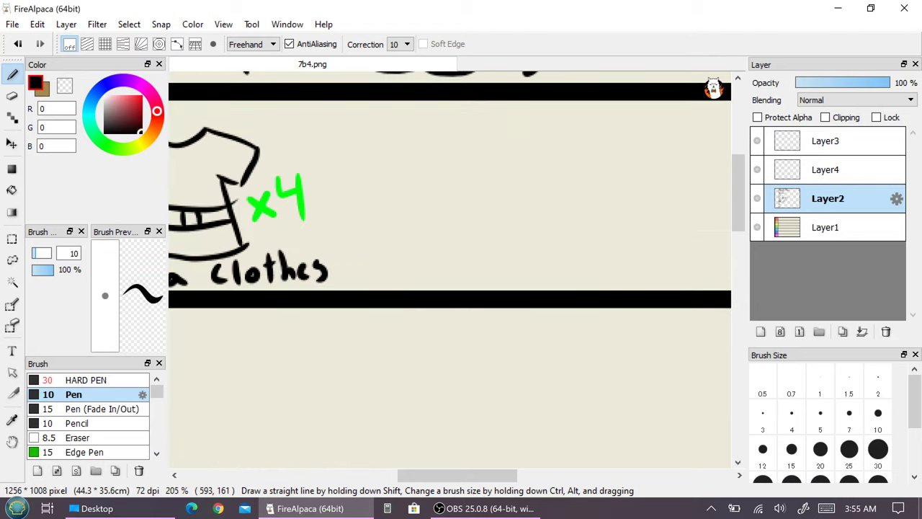
pyautogui.moveTo(353, 158)
pyautogui.mouseDown()
pyautogui.moveTo(384, 206)
pyautogui.moveTo(350, 149)
pyautogui.moveTo(389, 170)
pyautogui.moveTo(398, 190)
pyautogui.moveTo(384, 210)
pyautogui.moveTo(398, 188)
pyautogui.moveTo(400, 201)
pyautogui.mouseUp()
pyautogui.moveTo(423, 150)
pyautogui.mouseDown()
pyautogui.moveTo(411, 166)
pyautogui.moveTo(431, 148)
pyautogui.moveTo(454, 169)
pyautogui.moveTo(467, 163)
pyautogui.mouseUp()
pyautogui.moveTo(484, 135)
pyautogui.mouseDown()
pyautogui.moveTo(490, 166)
pyautogui.moveTo(503, 163)
pyautogui.mouseUp()
pyautogui.moveTo(514, 140)
pyautogui.mouseDown()
pyautogui.moveTo(505, 151)
pyautogui.moveTo(523, 155)
pyautogui.mouseUp()
pyautogui.moveTo(436, 191); pyautogui.dragTo(507, 182)
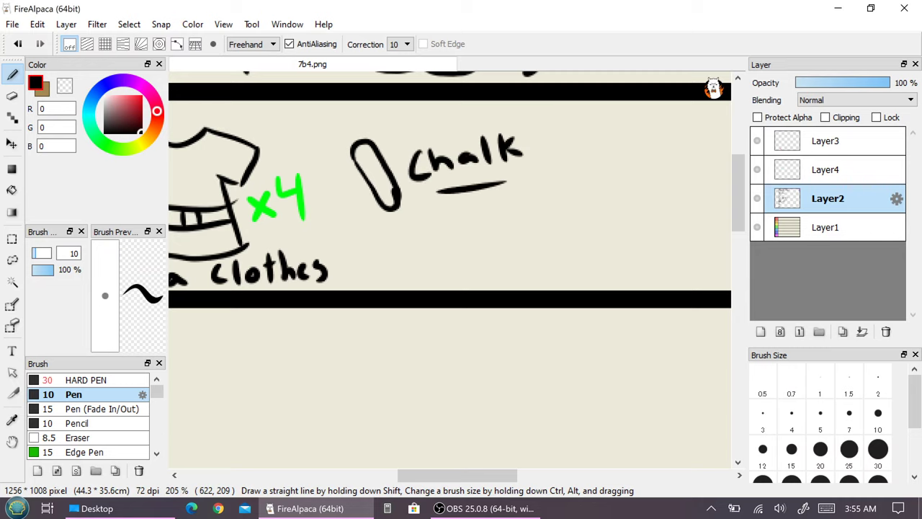
pyautogui.moveTo(464, 205); pyautogui.dragTo(494, 200)
# Draw a solid black piece of charcoal beneath the chalk and letter "Charcoal" beside it, erasing and redrawing the misspelled ending
pyautogui.scroll(-5, 471, 261)
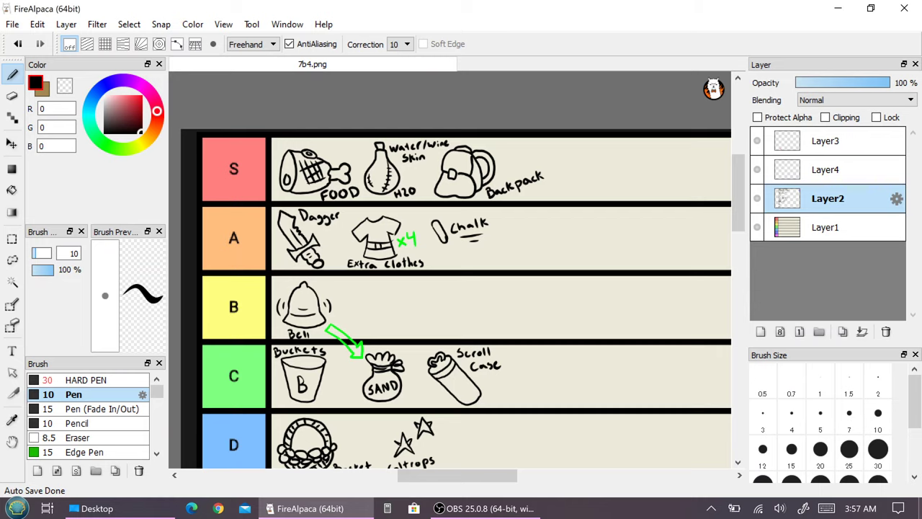
pyautogui.moveTo(375, 274)
pyautogui.mouseDown()
pyautogui.moveTo(382, 336)
pyautogui.moveTo(397, 308)
pyautogui.moveTo(376, 272)
pyautogui.moveTo(391, 330)
pyautogui.moveTo(379, 284)
pyautogui.moveTo(432, 277)
pyautogui.moveTo(447, 290)
pyautogui.moveTo(472, 288)
pyautogui.moveTo(492, 273)
pyautogui.moveTo(522, 284)
pyautogui.mouseUp()
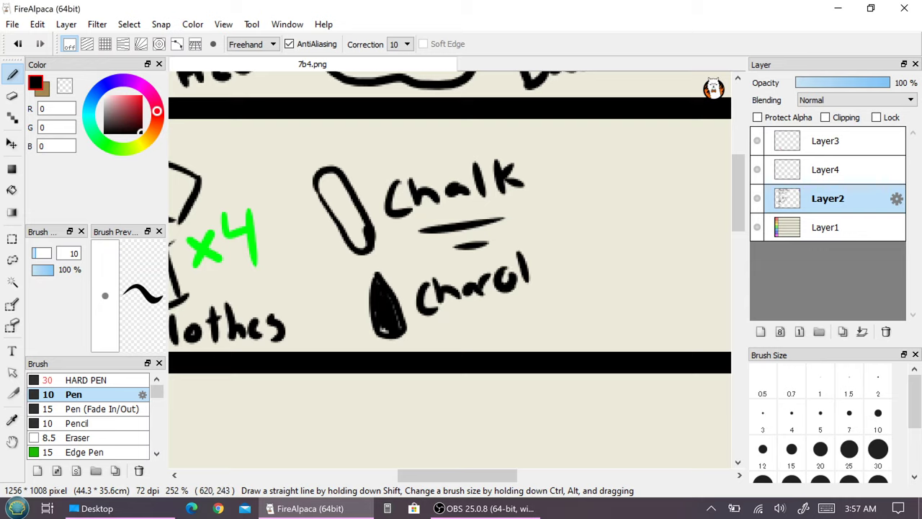
pyautogui.press('e')
pyautogui.moveTo(503, 270)
pyautogui.mouseDown()
pyautogui.moveTo(525, 248)
pyautogui.moveTo(537, 293)
pyautogui.moveTo(528, 277)
pyautogui.moveTo(569, 254)
pyautogui.mouseUp()
pyautogui.press('b')
pyautogui.scroll(-5, 599, 311)
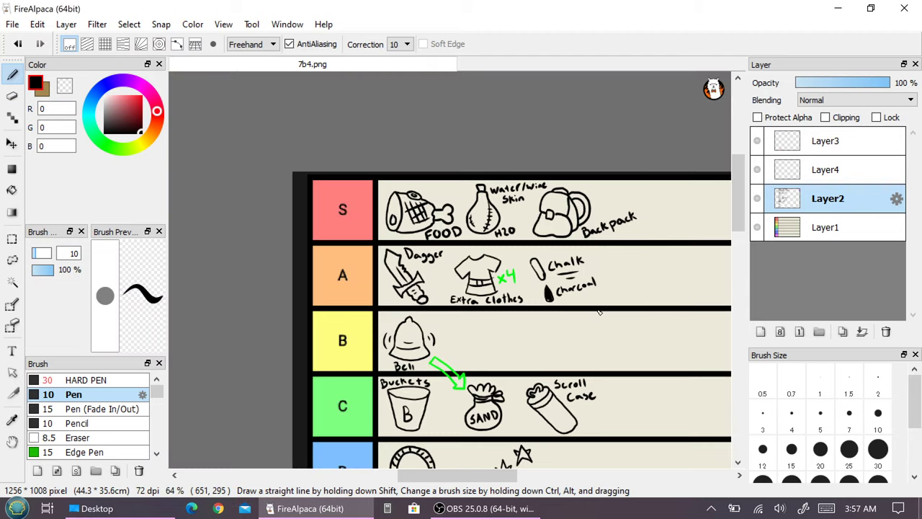
# Draw two short underlines beneath the "Charcoal" label in the A row
pyautogui.scroll(3, 583, 298)
pyautogui.moveTo(573, 293); pyautogui.dragTo(574, 294)
pyautogui.moveTo(540, 308); pyautogui.dragTo(574, 303)
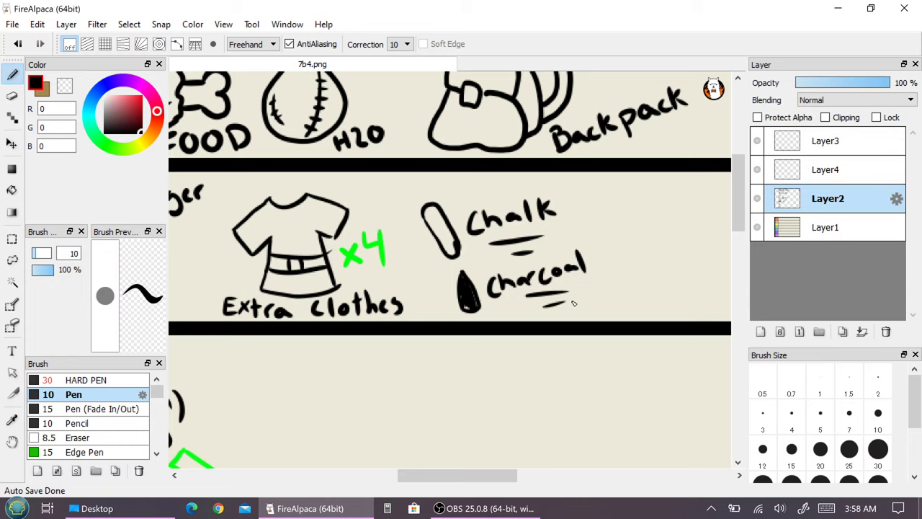
pyautogui.scroll(-3, 559, 371)
pyautogui.scroll(2, 504, 360)
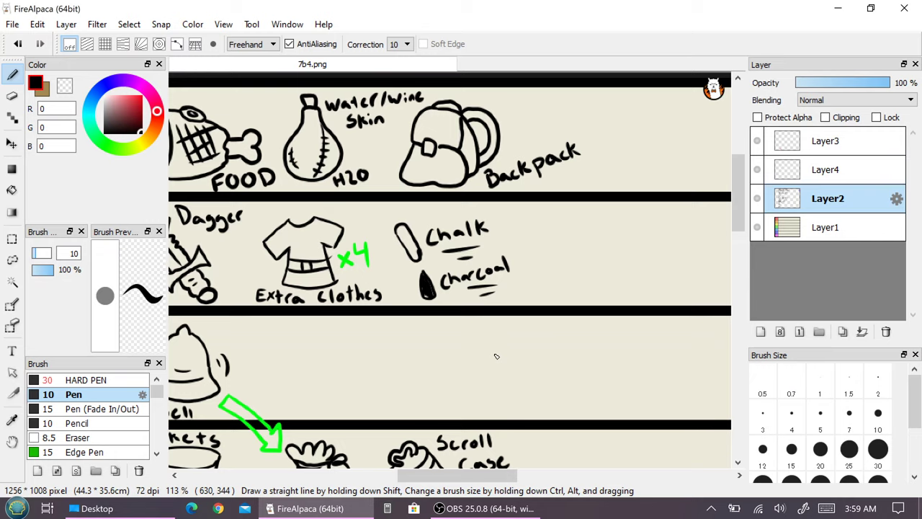
pyautogui.scroll(-5, 497, 356)
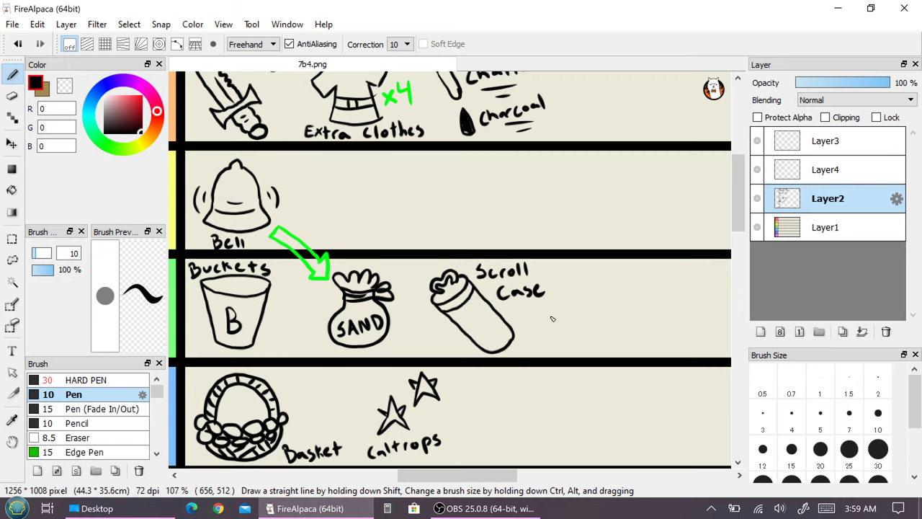
pyautogui.scroll(-2, 552, 318)
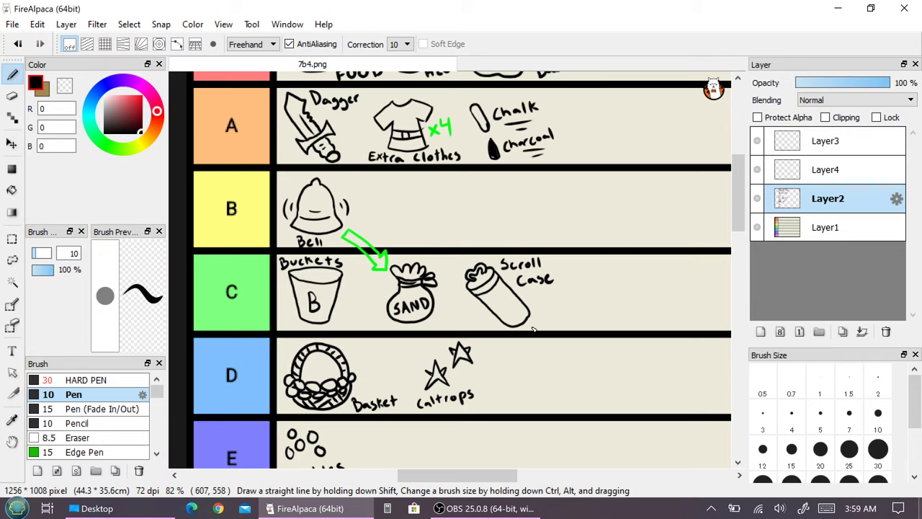
pyautogui.scroll(3, 533, 329)
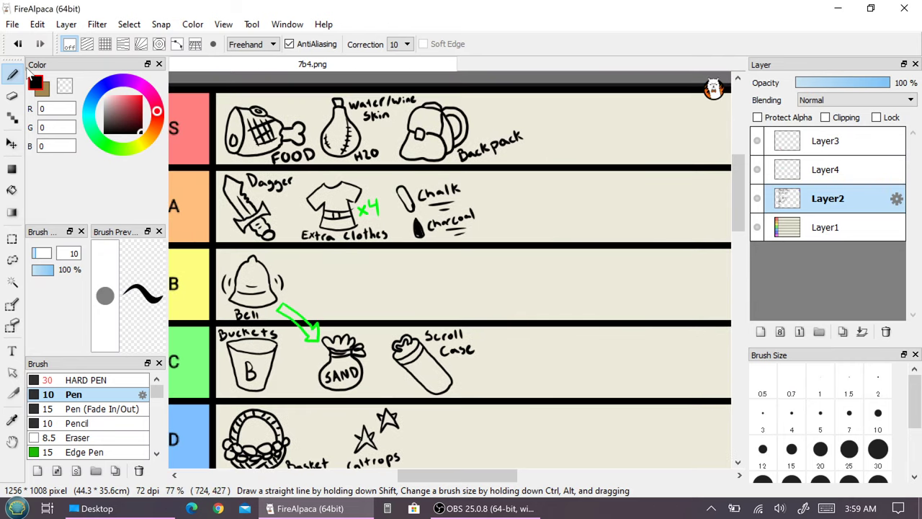
pyautogui.scroll(5, 431, 169)
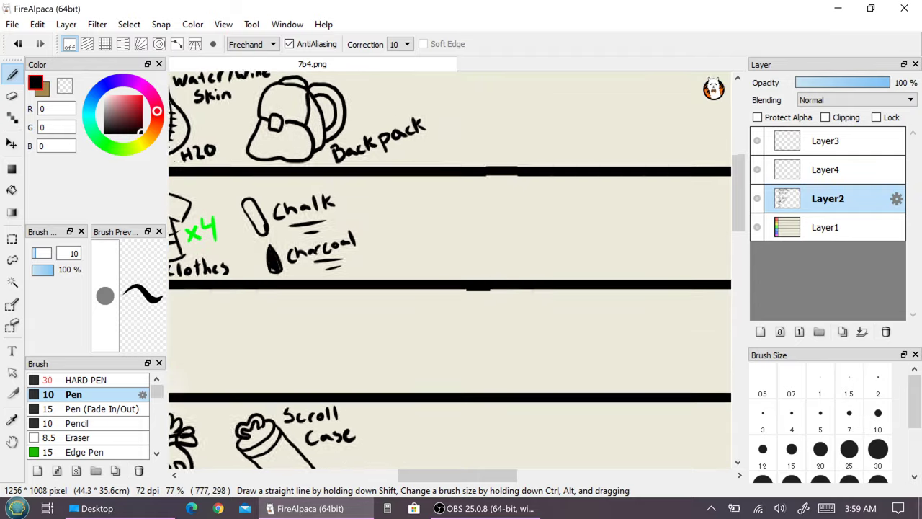
pyautogui.scroll(3, 432, 169)
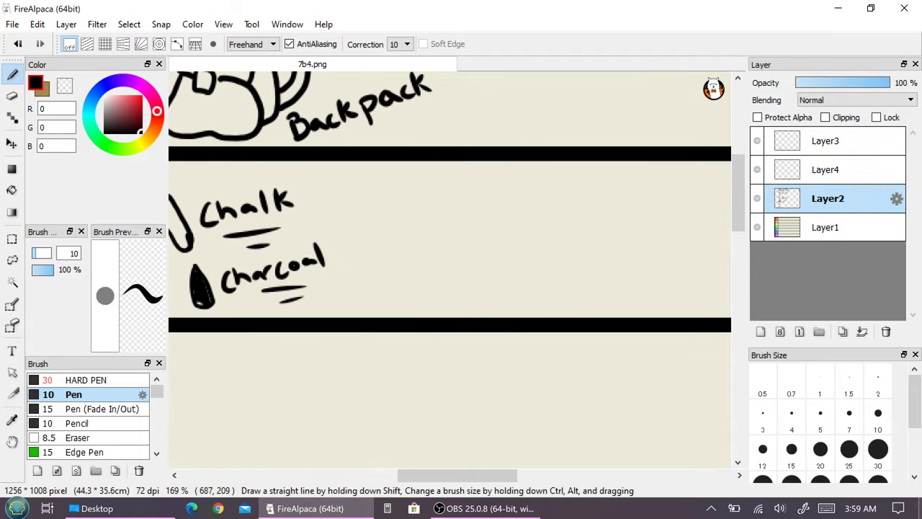
# Draw a stack of three triangular split logs with wood-grain lines in the A row, beside the chalk and charcoal
pyautogui.moveTo(361, 267)
pyautogui.mouseDown()
pyautogui.moveTo(357, 286)
pyautogui.moveTo(371, 239)
pyautogui.moveTo(393, 287)
pyautogui.moveTo(372, 291)
pyautogui.moveTo(391, 288)
pyautogui.moveTo(409, 236)
pyautogui.moveTo(433, 285)
pyautogui.moveTo(418, 295)
pyautogui.moveTo(435, 284)
pyautogui.mouseUp()
pyautogui.moveTo(372, 238)
pyautogui.mouseDown()
pyautogui.moveTo(387, 199)
pyautogui.moveTo(409, 237)
pyautogui.mouseUp()
pyautogui.moveTo(388, 195)
pyautogui.mouseDown()
pyautogui.moveTo(455, 190)
pyautogui.moveTo(476, 231)
pyautogui.mouseUp()
pyautogui.moveTo(412, 238)
pyautogui.mouseDown()
pyautogui.moveTo(483, 234)
pyautogui.moveTo(487, 276)
pyautogui.moveTo(433, 286)
pyautogui.moveTo(470, 267)
pyautogui.mouseUp()
pyautogui.moveTo(432, 258)
pyautogui.mouseDown()
pyautogui.moveTo(466, 257)
pyautogui.moveTo(466, 248)
pyautogui.mouseUp()
pyautogui.moveTo(417, 228)
pyautogui.mouseDown()
pyautogui.moveTo(458, 227)
pyautogui.moveTo(455, 210)
pyautogui.mouseUp()
pyautogui.moveTo(388, 214)
pyautogui.mouseDown()
pyautogui.moveTo(381, 232)
pyautogui.moveTo(395, 232)
pyautogui.moveTo(419, 278)
pyautogui.moveTo(372, 260)
pyautogui.mouseUp()
pyautogui.moveTo(371, 260)
pyautogui.mouseDown()
pyautogui.moveTo(380, 277)
pyautogui.moveTo(401, 247)
pyautogui.mouseUp()
pyautogui.moveTo(386, 260); pyautogui.dragTo(395, 258)
# Hand-letter "Fire Wood" beneath the log stack in the A row
pyautogui.moveTo(357, 300)
pyautogui.mouseDown()
pyautogui.moveTo(357, 315)
pyautogui.moveTo(365, 298)
pyautogui.mouseUp()
pyautogui.moveTo(359, 309)
pyautogui.mouseDown()
pyautogui.moveTo(386, 305)
pyautogui.moveTo(399, 315)
pyautogui.moveTo(492, 290)
pyautogui.mouseUp()
pyautogui.click(375, 311)
pyautogui.click(389, 310)
pyautogui.moveTo(492, 290); pyautogui.dragTo(492, 310)
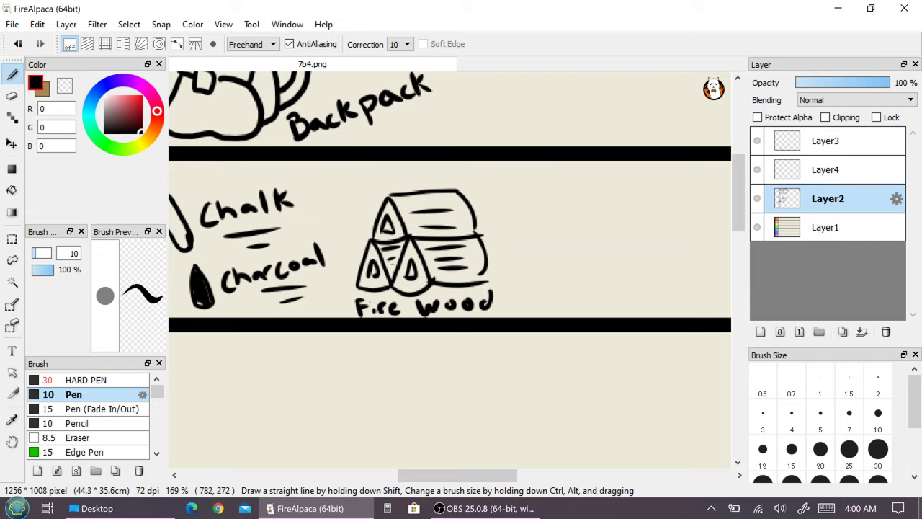
# Draw a diagonal chain of four round links beside the marbles in the E row and hand-letter "Chain" beneath it
pyautogui.scroll(-5, 491, 307)
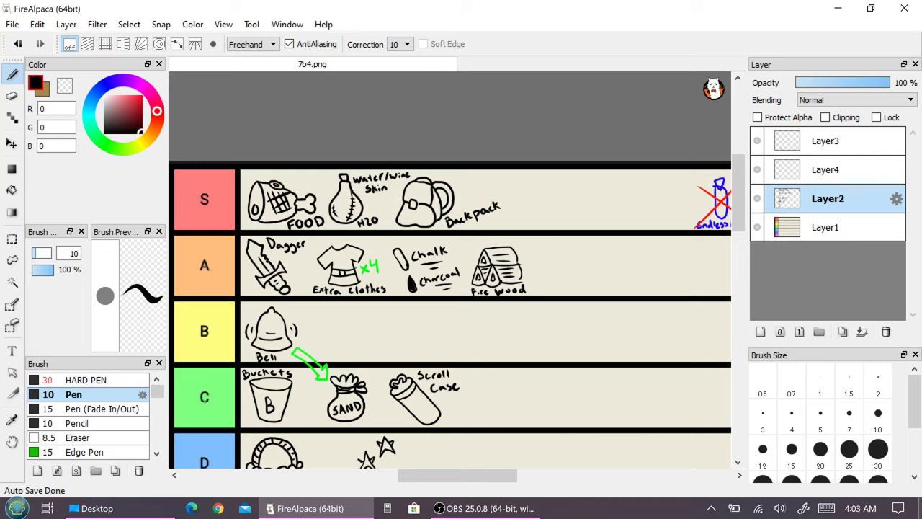
pyautogui.scroll(-5, 450, 270)
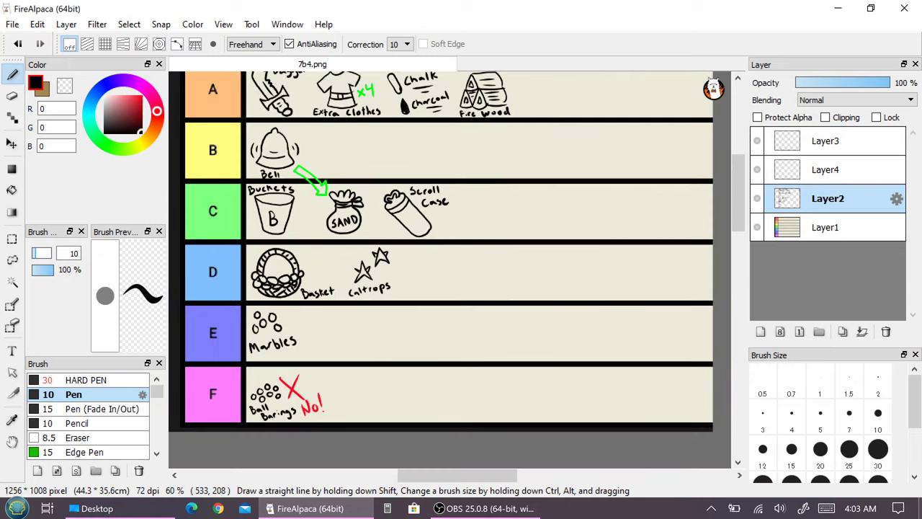
pyautogui.scroll(-3, 368, 259)
pyautogui.scroll(5, 368, 259)
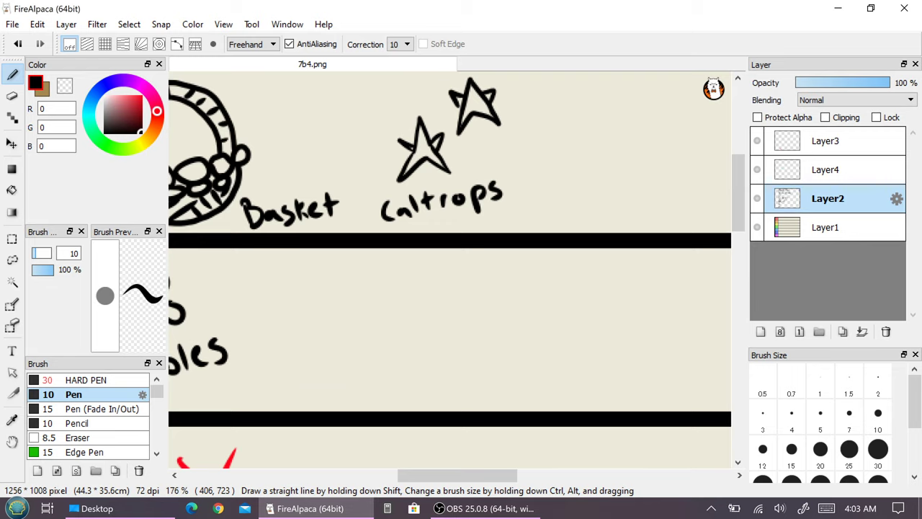
pyautogui.moveTo(292, 324)
pyautogui.mouseDown()
pyautogui.moveTo(278, 355)
pyautogui.moveTo(295, 362)
pyautogui.moveTo(307, 350)
pyautogui.moveTo(293, 325)
pyautogui.moveTo(318, 325)
pyautogui.moveTo(321, 309)
pyautogui.moveTo(320, 335)
pyautogui.moveTo(337, 334)
pyautogui.moveTo(320, 337)
pyautogui.moveTo(358, 287)
pyautogui.moveTo(378, 307)
pyautogui.moveTo(396, 264)
pyautogui.moveTo(427, 261)
pyautogui.mouseUp()
pyautogui.moveTo(277, 352); pyautogui.dragTo(254, 371)
pyautogui.moveTo(326, 375); pyautogui.dragTo(326, 393)
pyautogui.moveTo(320, 365)
pyautogui.mouseDown()
pyautogui.moveTo(338, 388)
pyautogui.moveTo(360, 368)
pyautogui.moveTo(373, 373)
pyautogui.moveTo(374, 360)
pyautogui.moveTo(396, 368)
pyautogui.mouseUp()
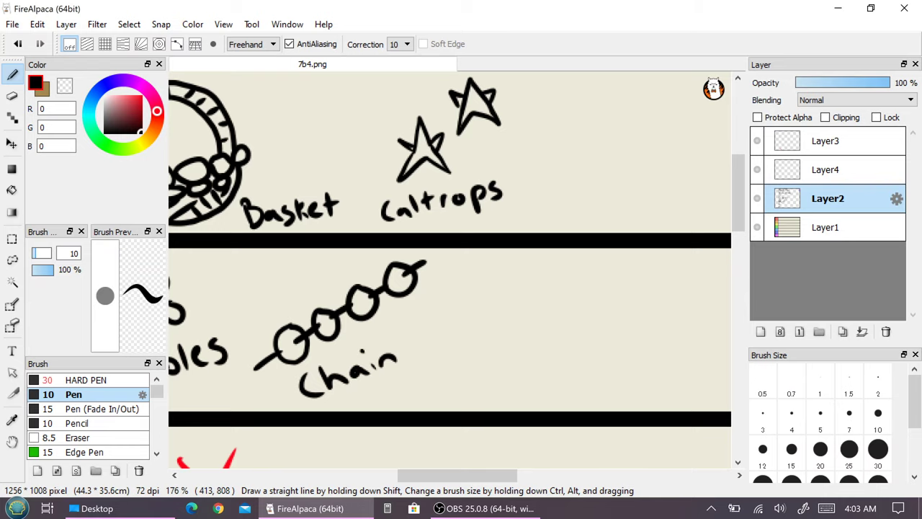
pyautogui.click(373, 355)
# Draw a feather beside the bell in the B row and hand-letter "Feathers" below it
pyautogui.scroll(-5, 502, 348)
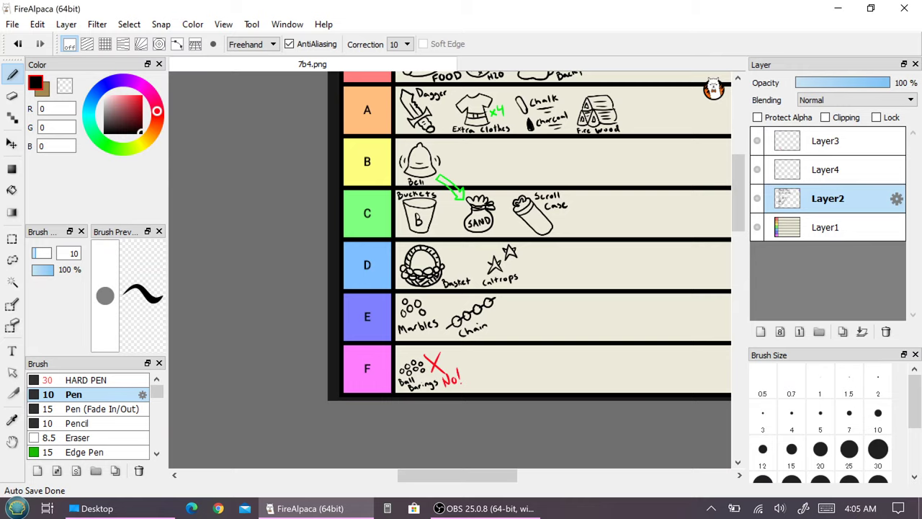
pyautogui.scroll(-2, 496, 351)
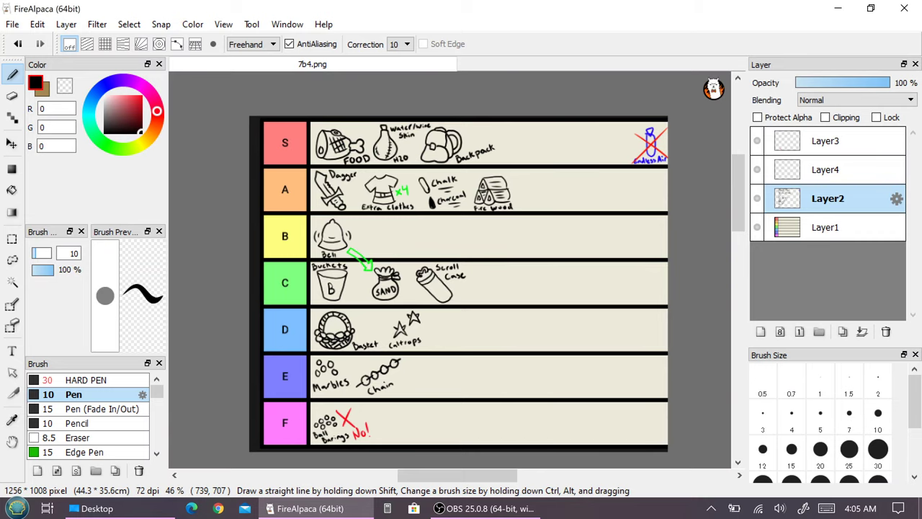
pyautogui.scroll(3, 495, 350)
pyautogui.moveTo(347, 247)
pyautogui.mouseDown()
pyautogui.moveTo(369, 204)
pyautogui.moveTo(358, 229)
pyautogui.moveTo(352, 196)
pyautogui.moveTo(375, 172)
pyautogui.moveTo(381, 209)
pyautogui.moveTo(359, 238)
pyautogui.mouseUp()
pyautogui.moveTo(358, 272)
pyautogui.mouseDown()
pyautogui.moveTo(349, 250)
pyautogui.moveTo(374, 267)
pyautogui.moveTo(388, 242)
pyautogui.moveTo(398, 249)
pyautogui.moveTo(421, 232)
pyautogui.moveTo(425, 243)
pyautogui.mouseUp()
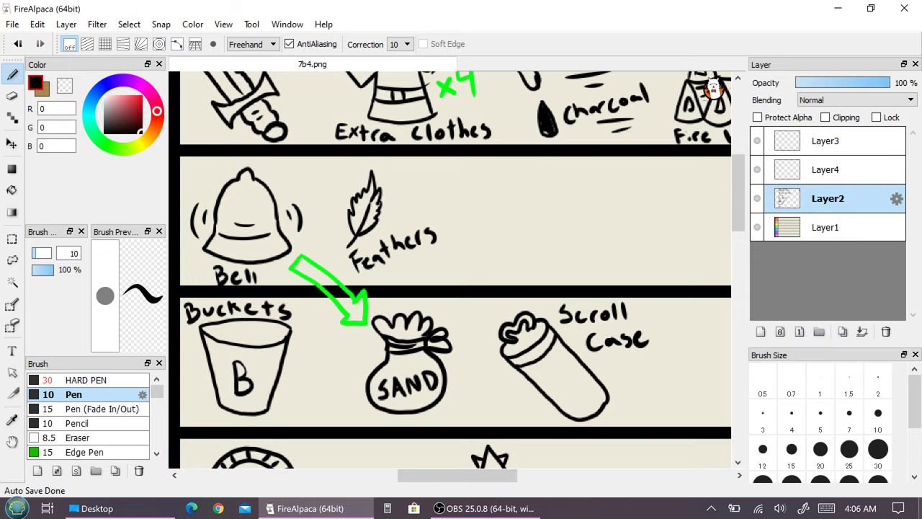
# Switch to the OBS window
pyautogui.scroll(-3, 537, 175)
pyautogui.hscroll(3, 538, 175)
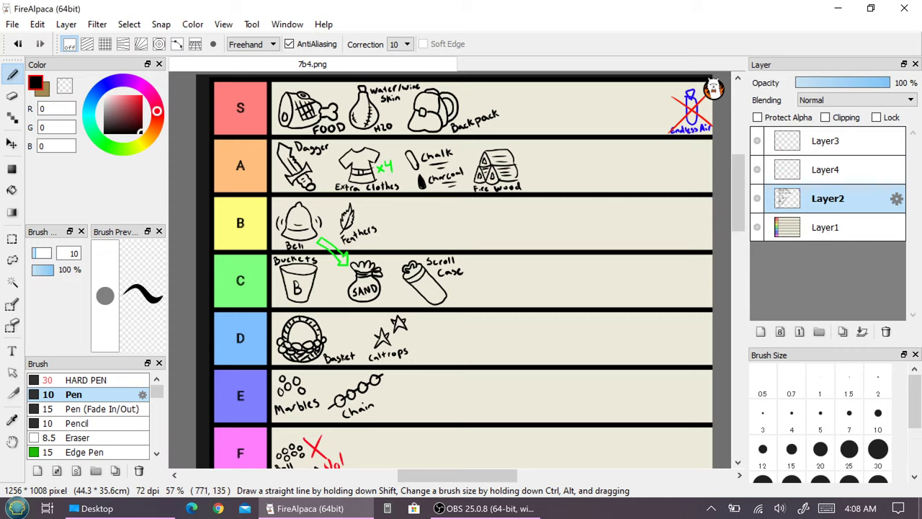
pyautogui.click(494, 508)
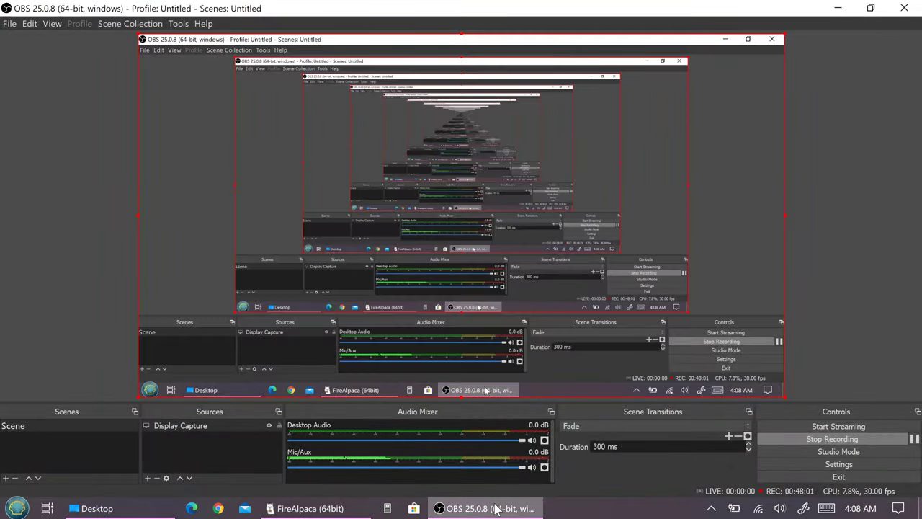